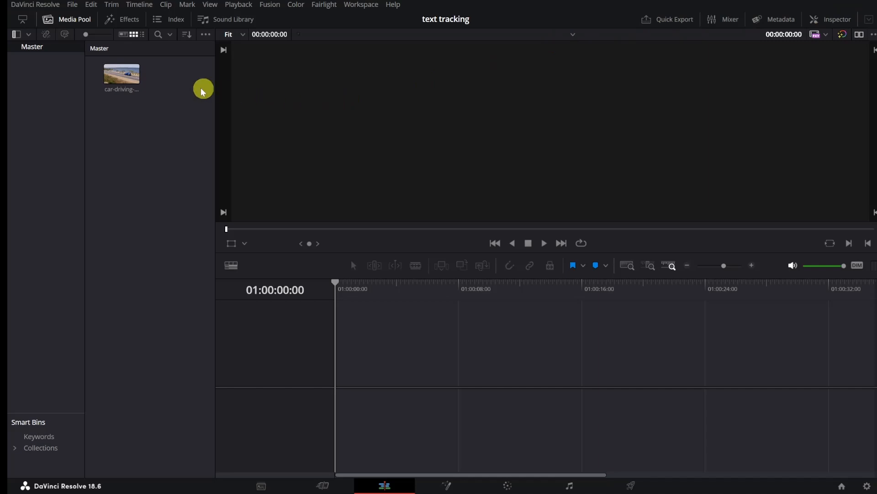
# Step: Place the car-driving-coast clip at the start of a new timeline
pyautogui.click(139, 85)
pyautogui.moveTo(138, 85); pyautogui.dragTo(341, 374)
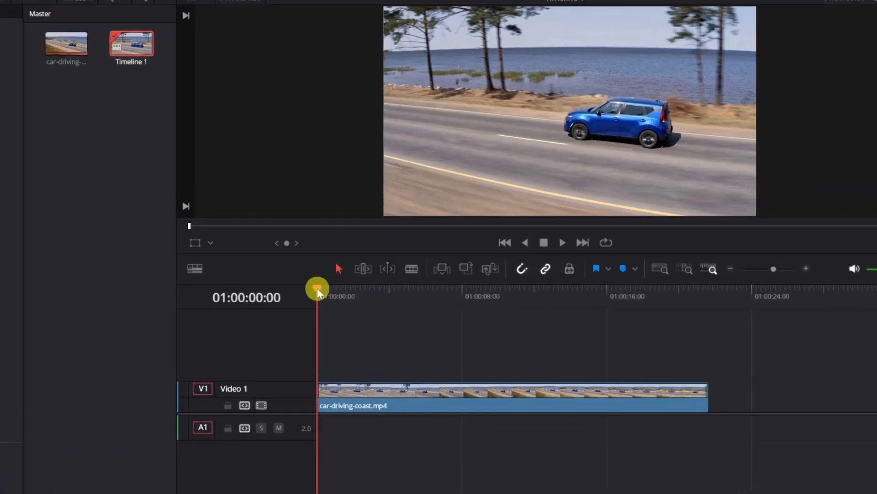
# Step: Split the car clip at about 01:00:04:24 and at 01:00:12:19 to isolate its middle segment
pyautogui.moveTo(318, 289); pyautogui.dragTo(559, 293)
pyautogui.click(408, 270)
pyautogui.click(399, 410)
pyautogui.click(325, 272)
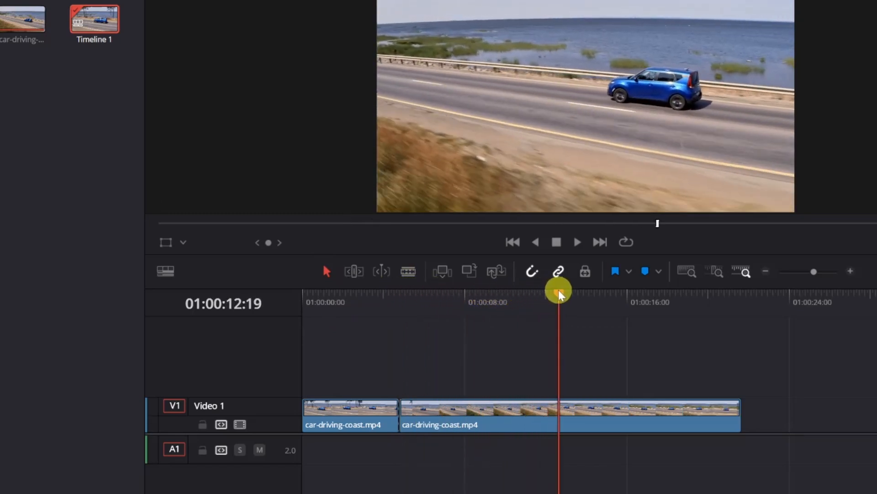
pyautogui.click(408, 271)
pyautogui.click(560, 408)
pyautogui.click(326, 271)
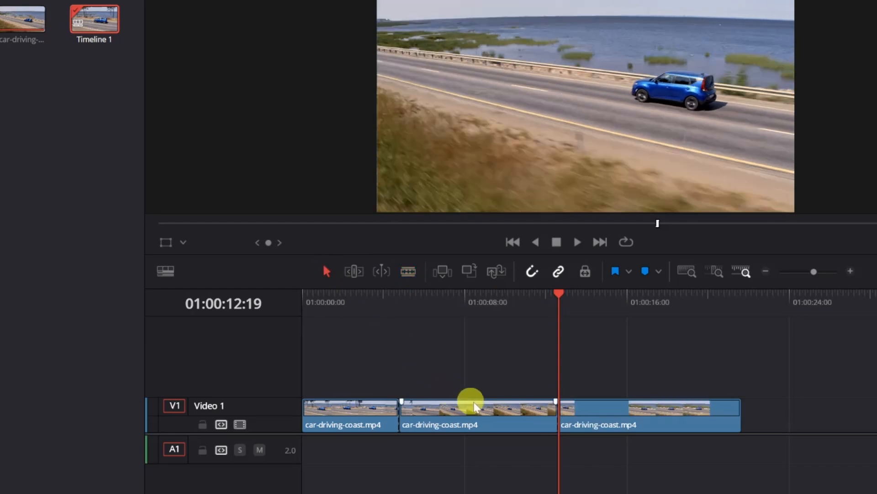
# Step: Open the middle segment in the Fusion page to check its frame range, and return to the Edit page
pyautogui.moveTo(482, 415)
pyautogui.mouseDown()
pyautogui.moveTo(472, 389)
pyautogui.moveTo(474, 403)
pyautogui.mouseUp()
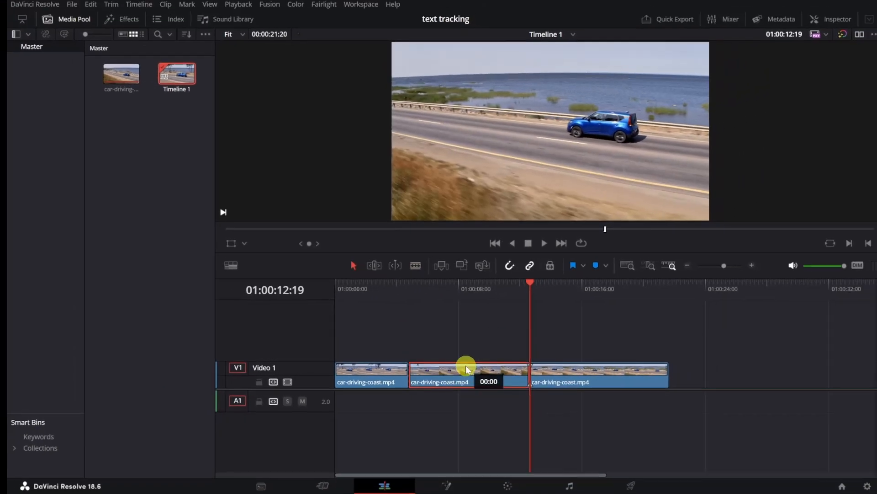
pyautogui.moveTo(466, 367); pyautogui.dragTo(467, 368)
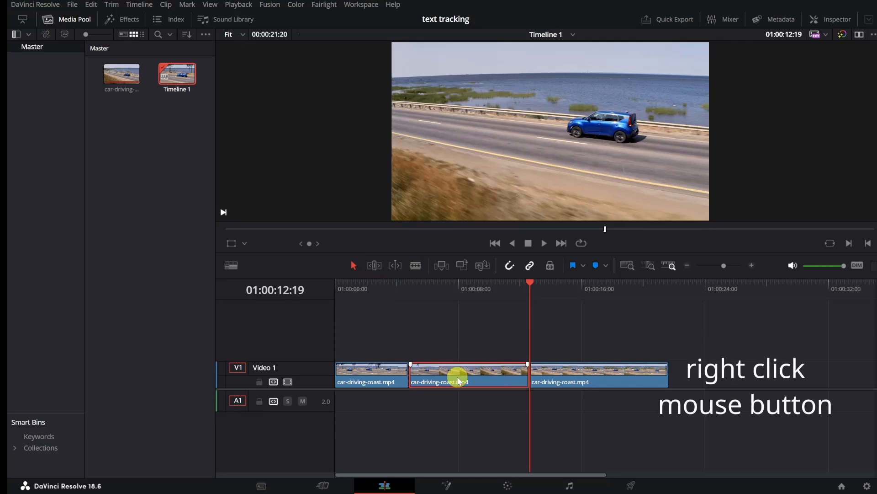
pyautogui.rightClick(460, 381)
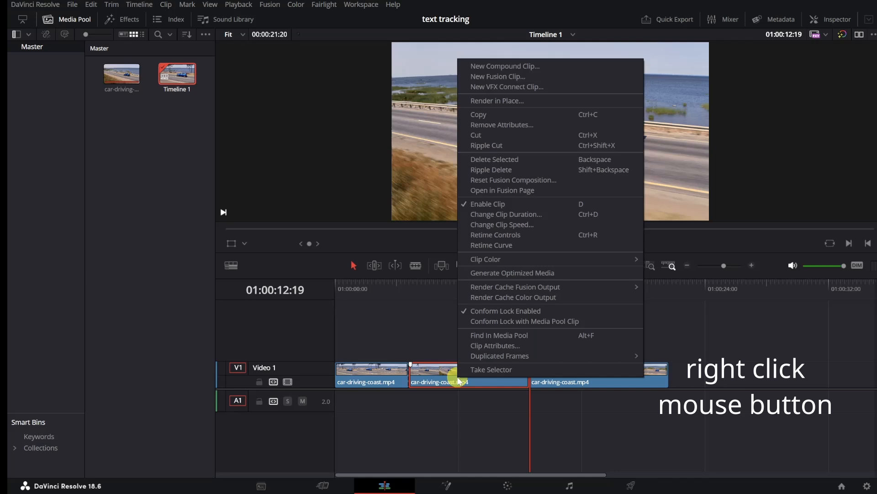
pyautogui.click(497, 190)
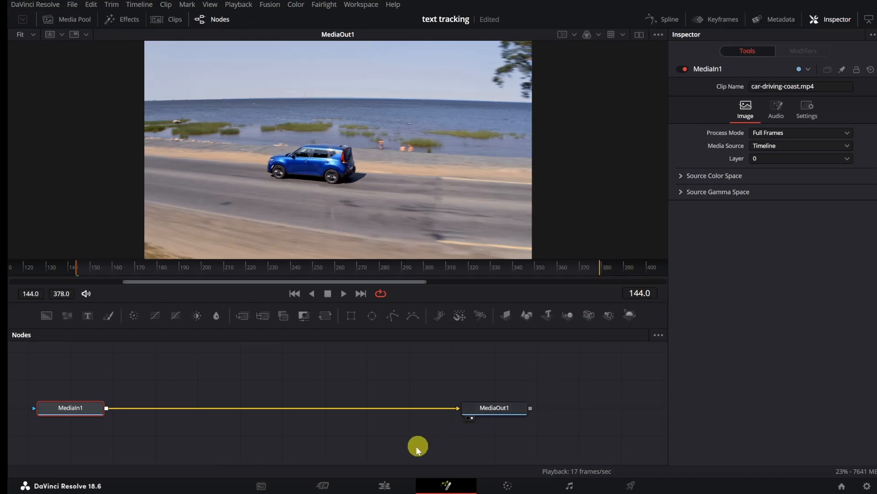
pyautogui.click(383, 488)
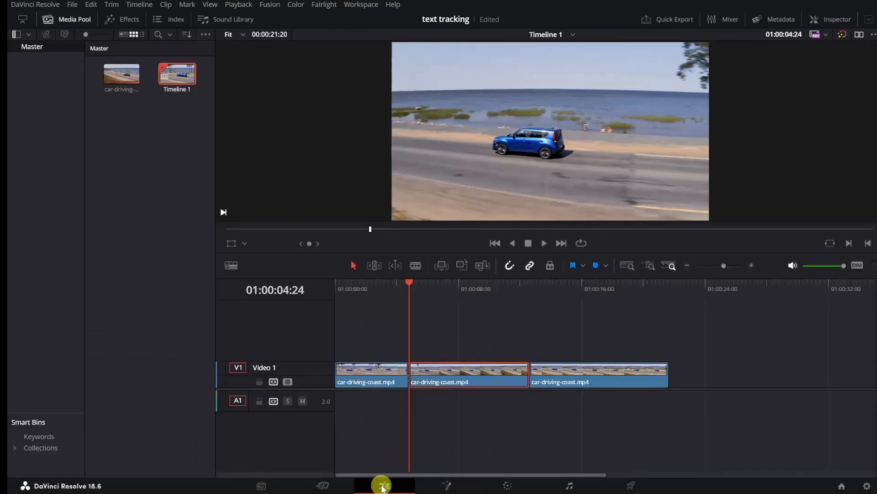
# Step: Turn the middle segment into a compound clip named "Tracked Text" and open it in the Fusion page
pyautogui.rightClick(453, 380)
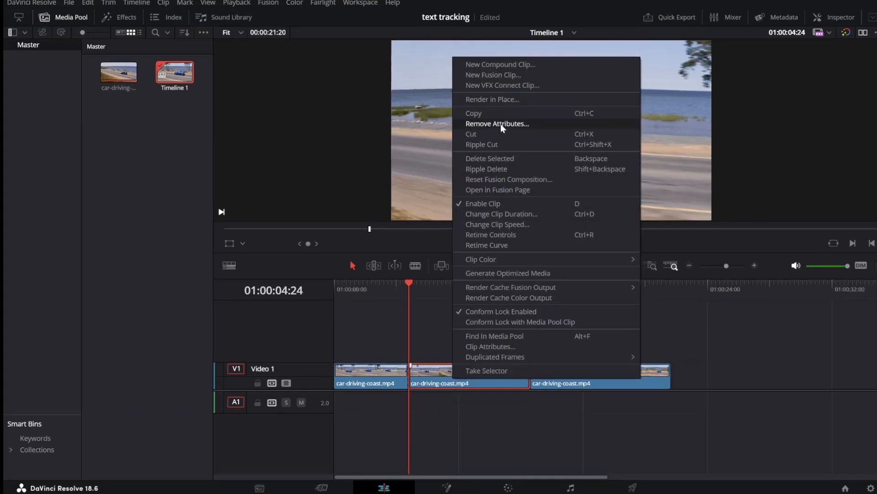
pyautogui.click(525, 64)
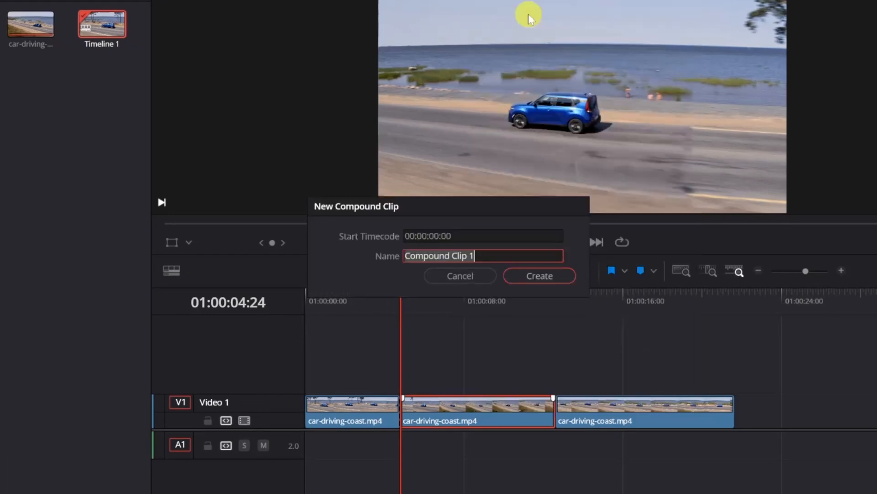
pyautogui.write('Tracke')
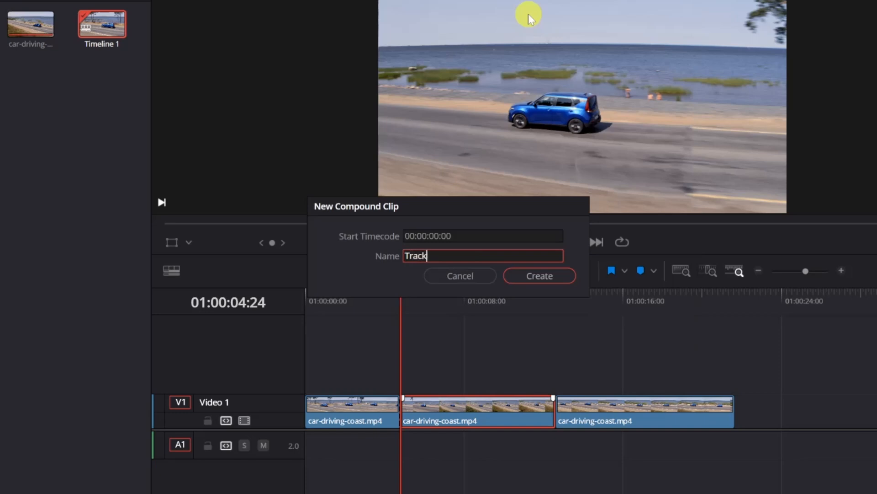
pyautogui.write('d Text')
pyautogui.click(551, 276)
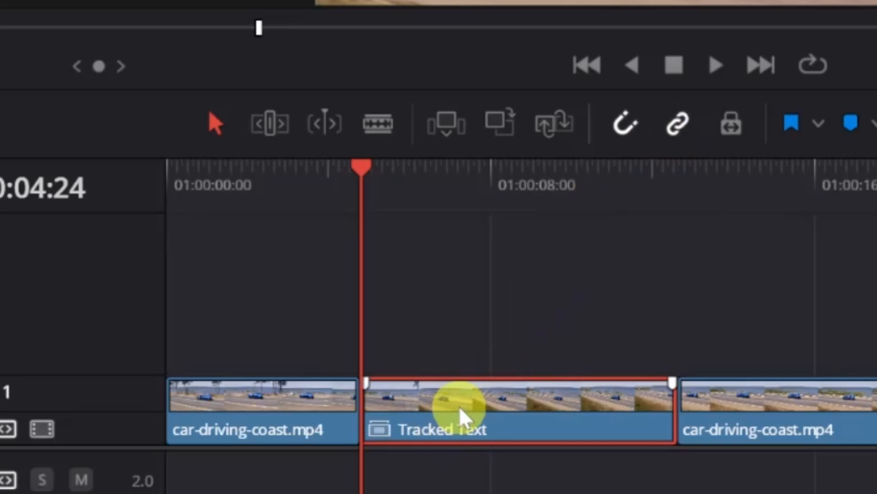
pyautogui.rightClick(475, 410)
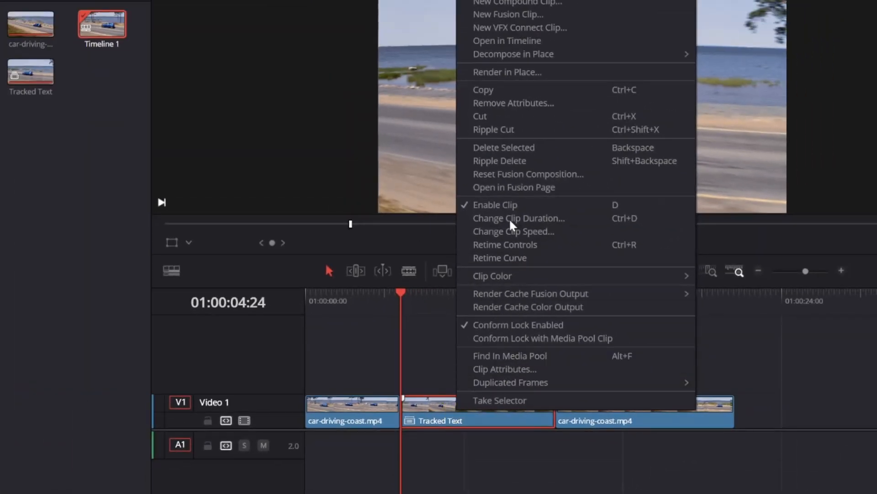
pyautogui.click(511, 189)
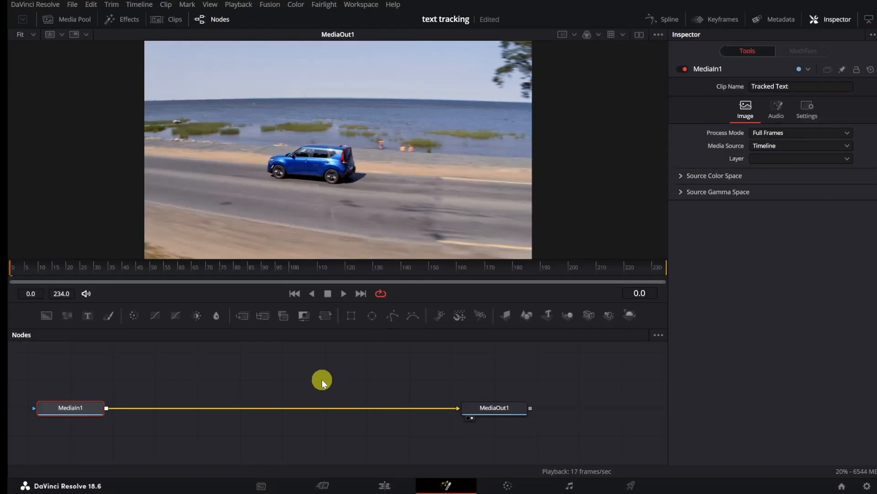
# Step: Insert a Tracker node into the connection between MediaIn1 and MediaOut1
pyautogui.click(322, 378)
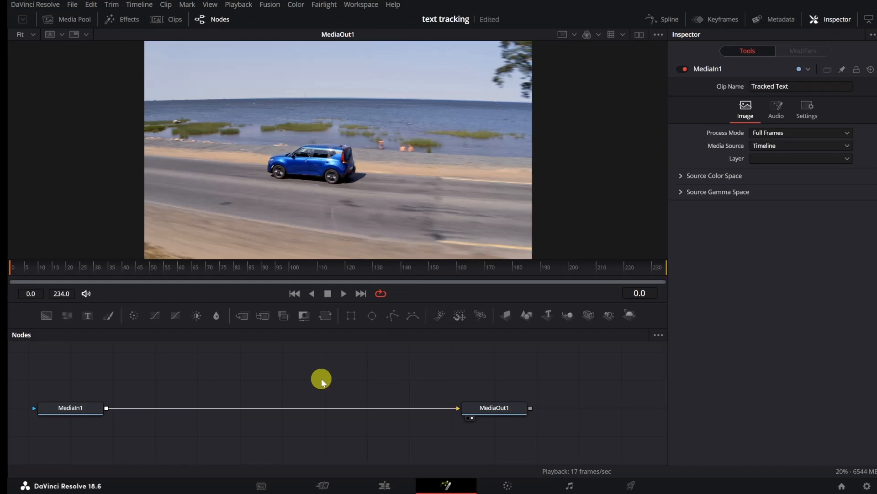
pyautogui.hotkey('shift', 'space')
pyautogui.write('co')
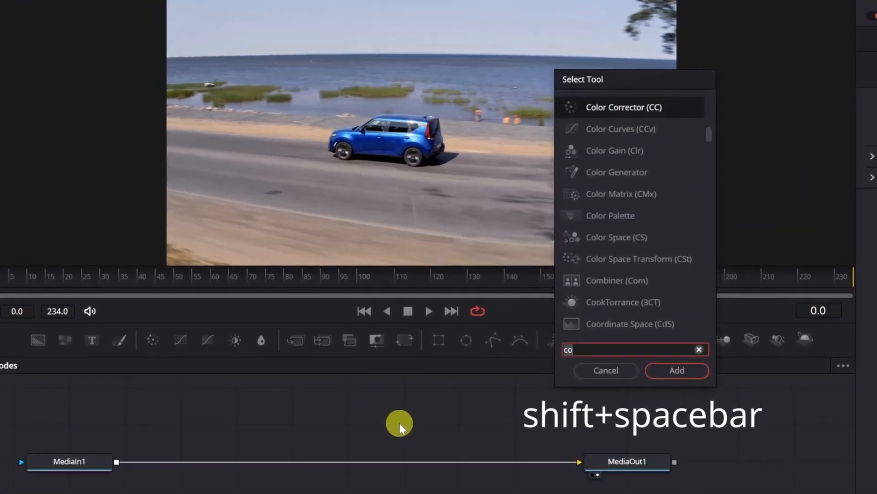
pyautogui.press('BackSpace')
pyautogui.press('BackSpace')
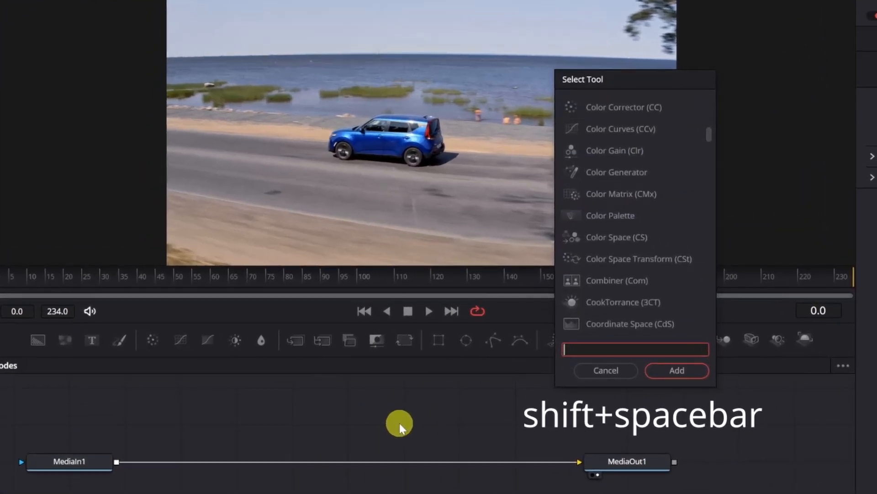
pyautogui.write('track')
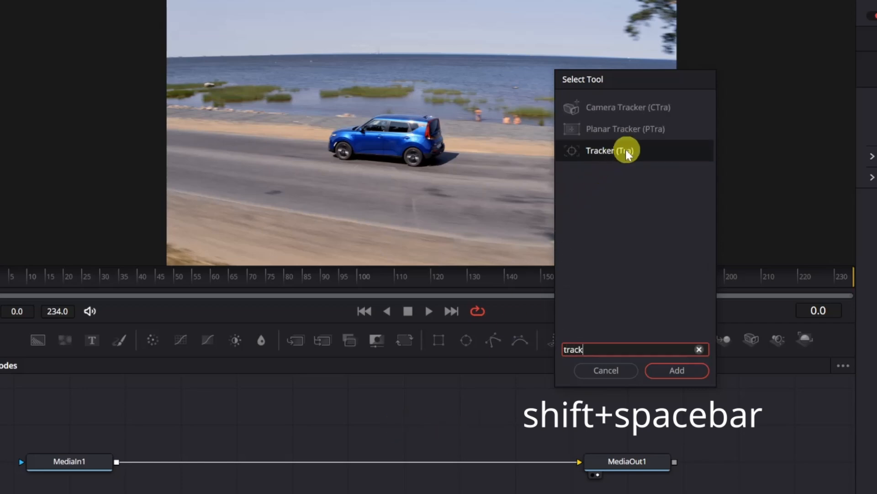
pyautogui.click(671, 370)
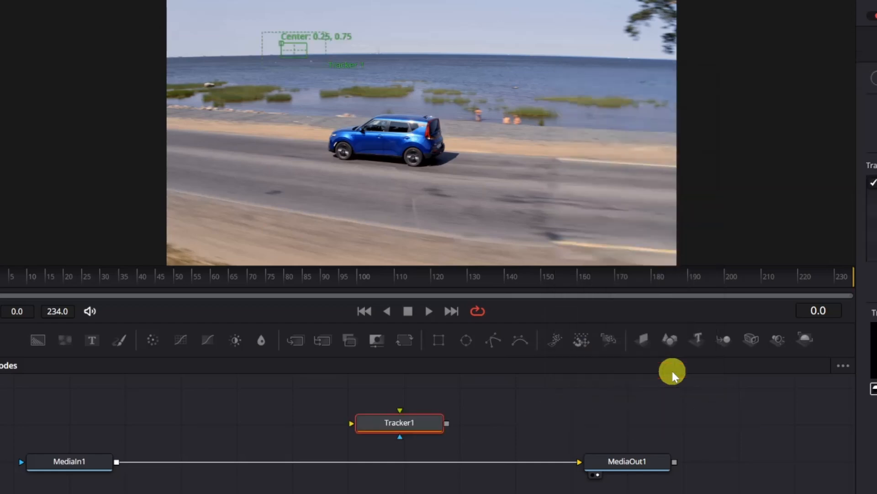
pyautogui.moveTo(406, 432); pyautogui.dragTo(369, 464)
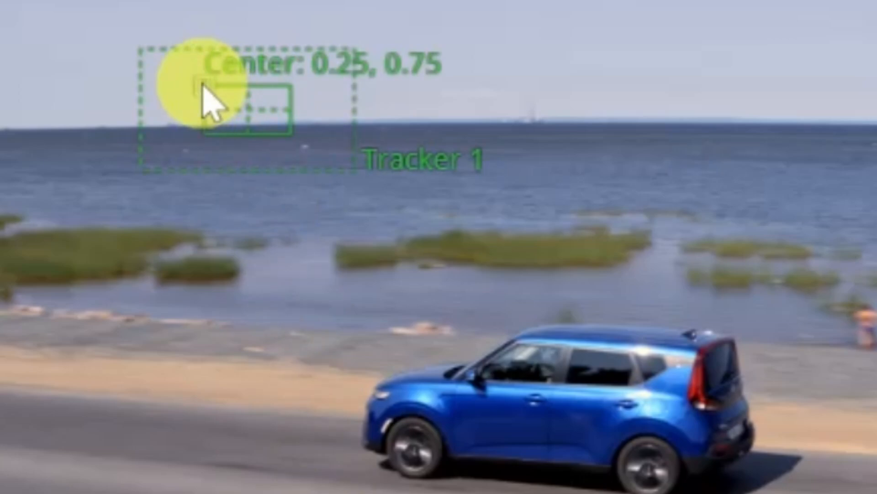
# Step: Place the tracker pattern on the car's rear light, centred at about 0.51, 0.46, and show its pattern preview in full color
pyautogui.moveTo(203, 88); pyautogui.dragTo(575, 310)
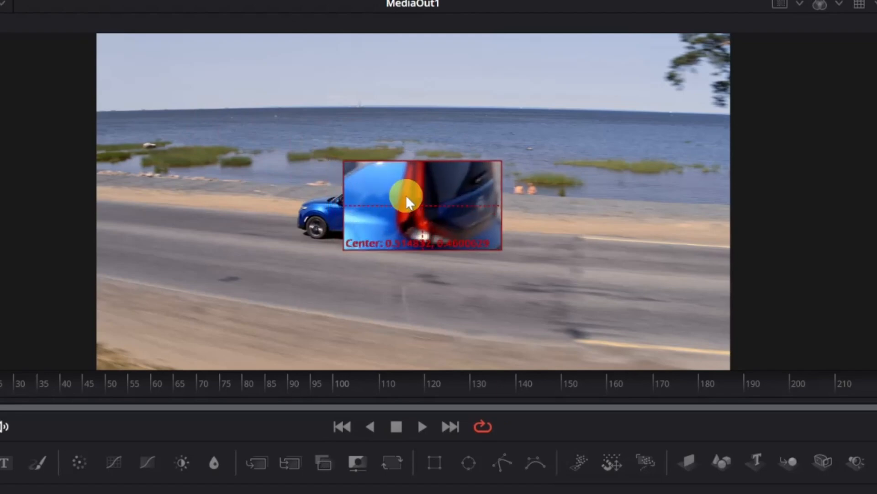
pyautogui.moveTo(406, 195); pyautogui.dragTo(403, 195)
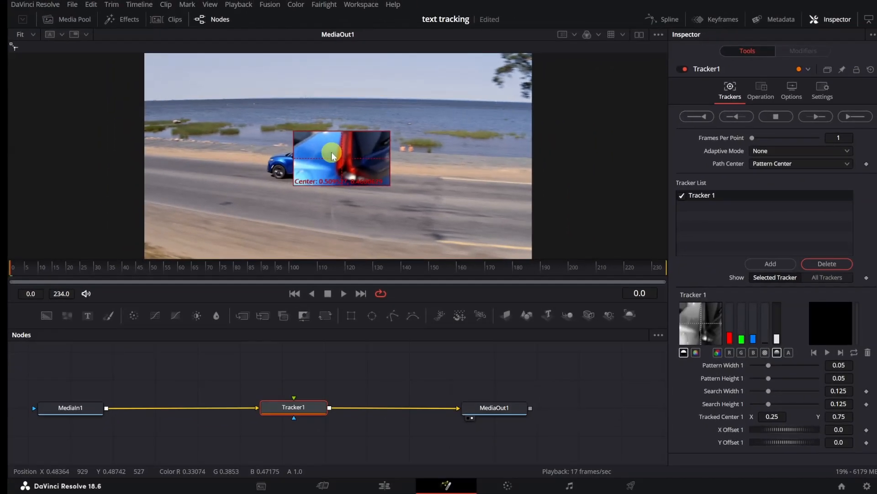
pyautogui.moveTo(332, 156); pyautogui.dragTo(332, 156)
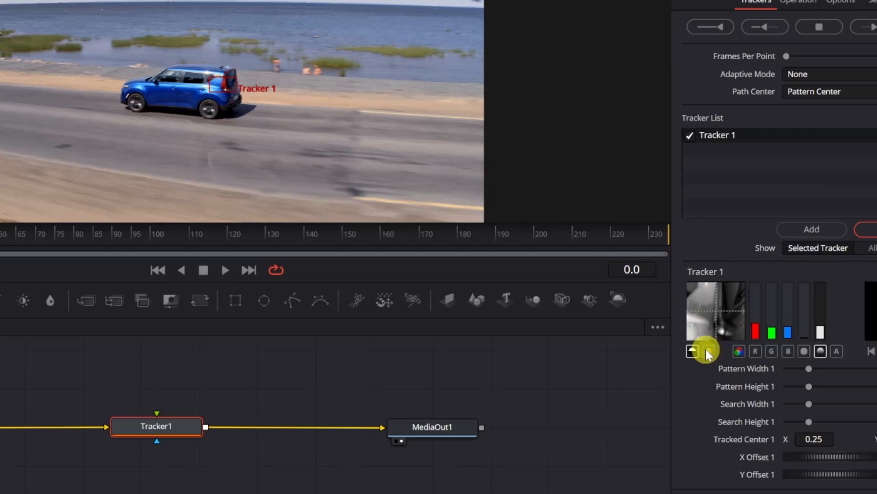
pyautogui.click(707, 352)
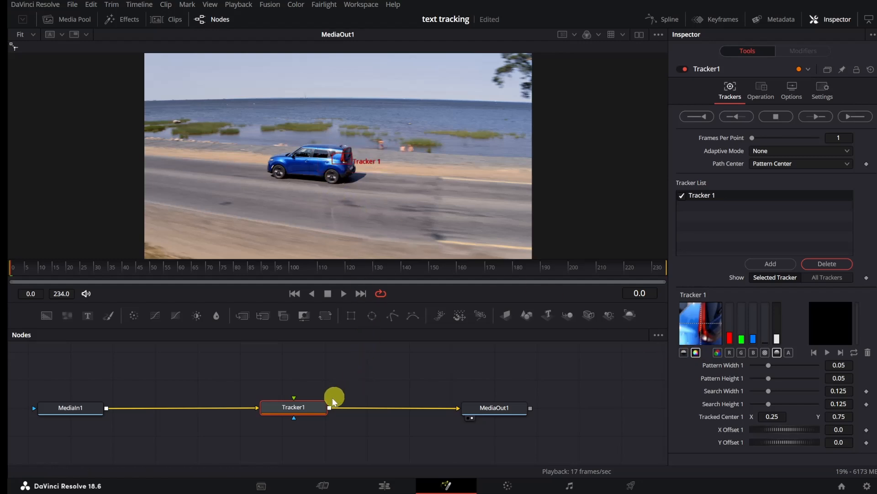
# Step: Insert a Color Corrector node into the connection between MediaIn1 and Tracker1, evenly spaced between them
pyautogui.moveTo(308, 406); pyautogui.dragTo(318, 408)
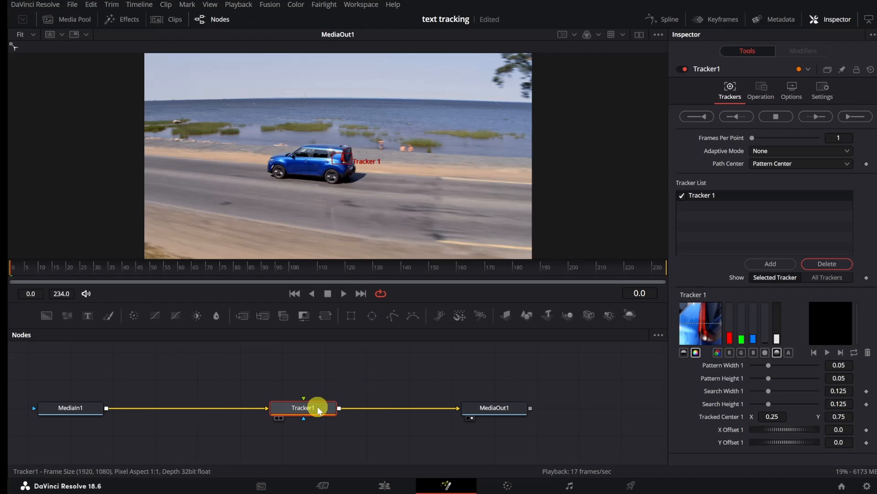
pyautogui.moveTo(319, 408); pyautogui.dragTo(333, 389)
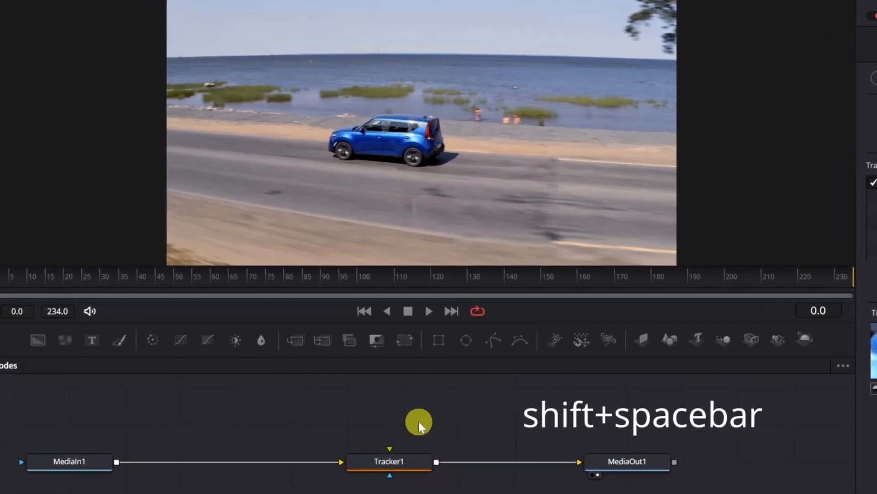
pyautogui.hotkey('shift', 'space')
pyautogui.write('track')
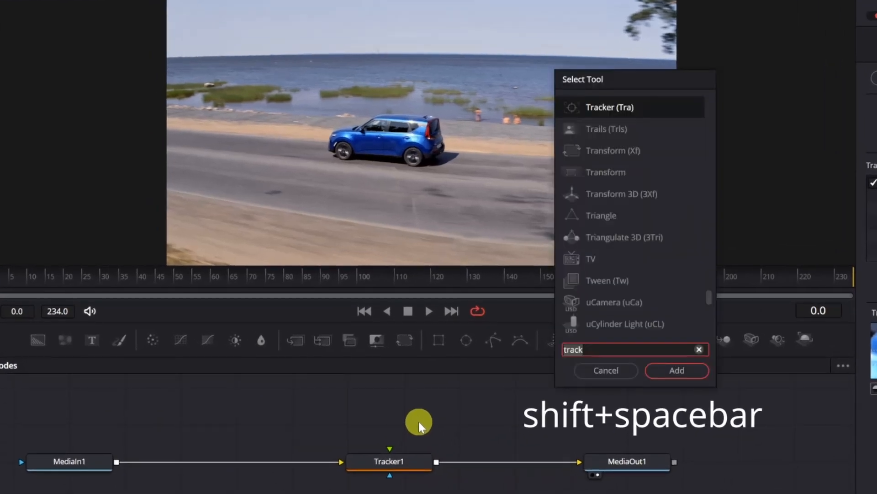
pyautogui.press('BackSpace')
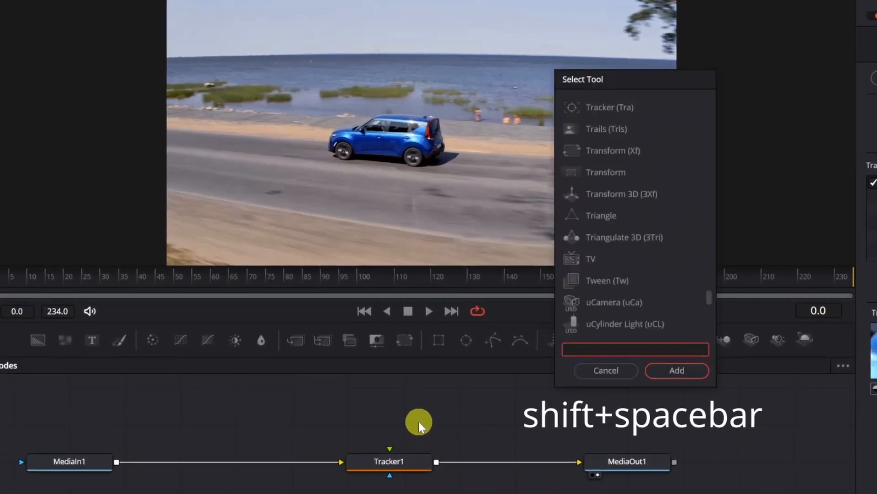
pyautogui.write('col')
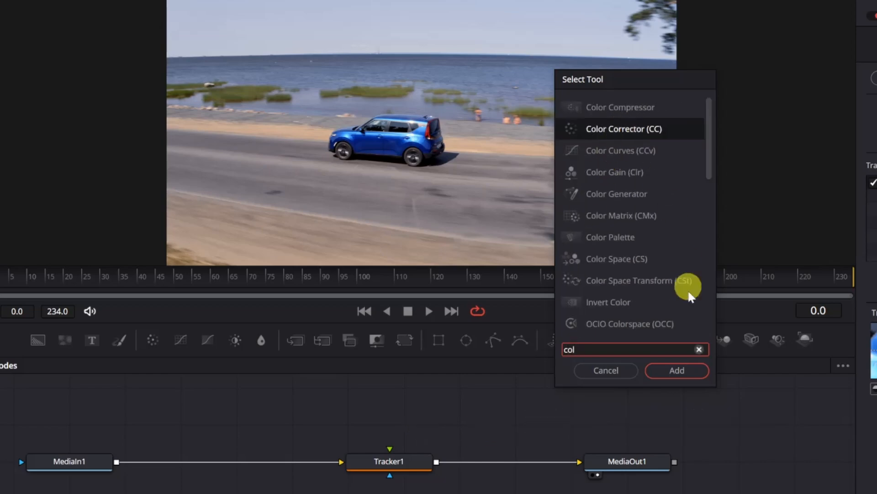
pyautogui.click(677, 370)
pyautogui.moveTo(432, 403); pyautogui.dragTo(247, 467)
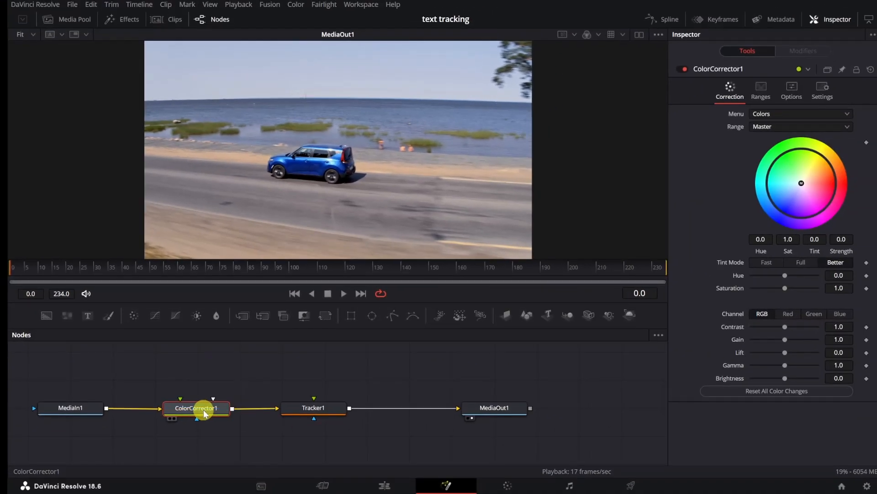
pyautogui.moveTo(204, 412)
pyautogui.mouseDown()
pyautogui.moveTo(199, 385)
pyautogui.moveTo(197, 408)
pyautogui.mouseUp()
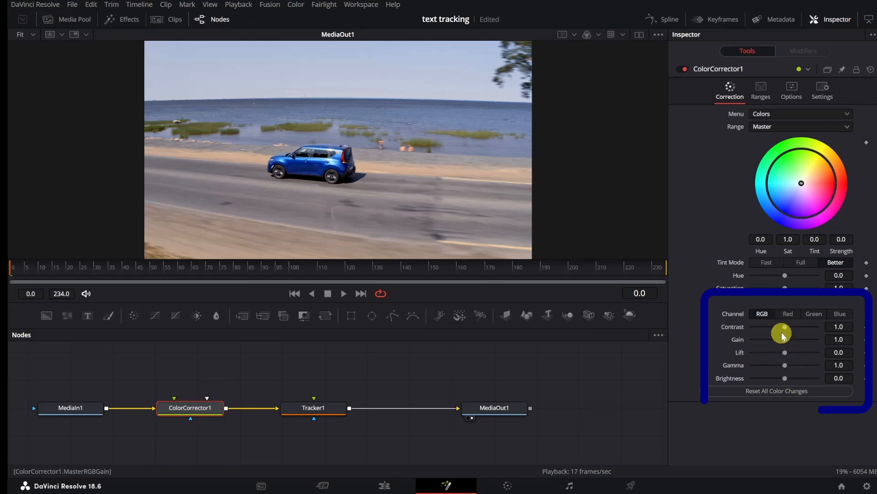
# Step: Raise the Color Corrector's gain to 3.41 so the car's rear light contrasts strongly, and check the car up close
pyautogui.moveTo(786, 340); pyautogui.dragTo(804, 328)
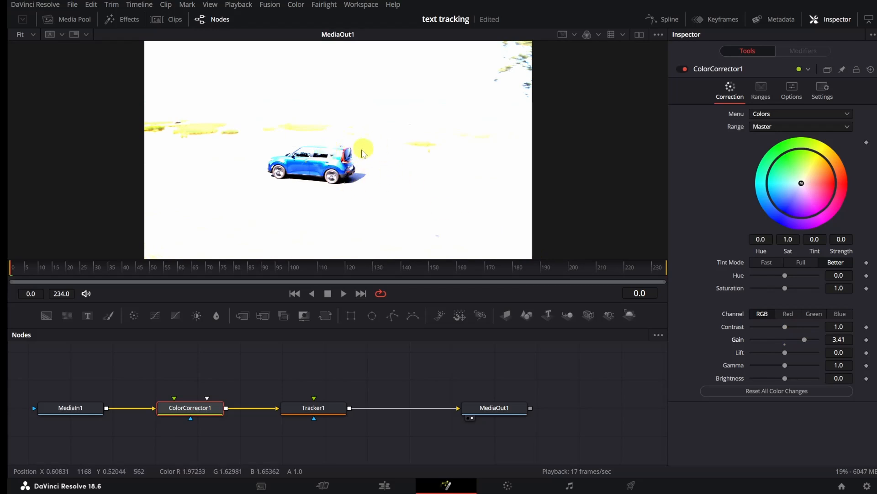
pyautogui.scroll(2, 377, 174)
pyautogui.scroll(3, 376, 173)
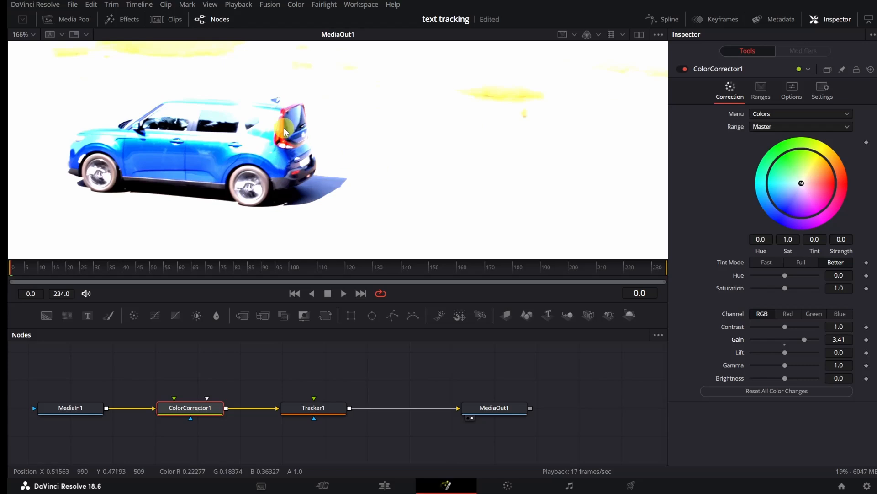
# Step: Track the car's rear light forward with Tracker1 from the first frame to the end of the clip
pyautogui.click(315, 413)
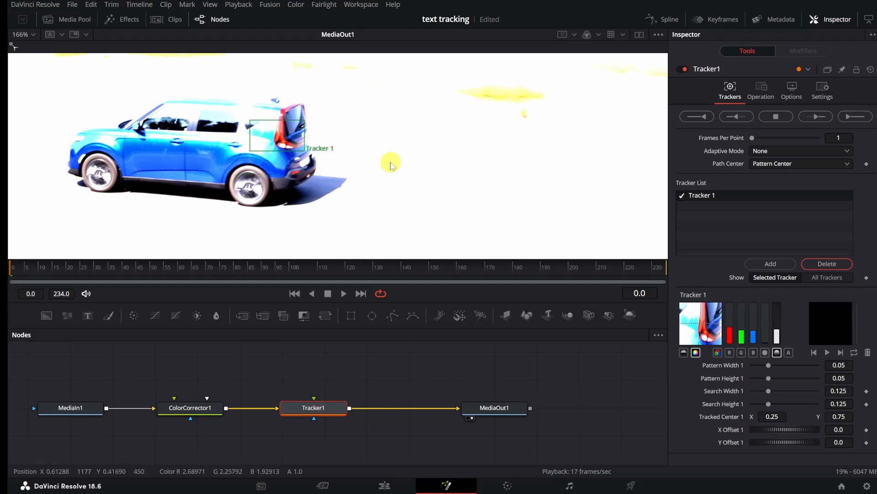
pyautogui.scroll(-5, 391, 165)
pyautogui.scroll(-2, 391, 165)
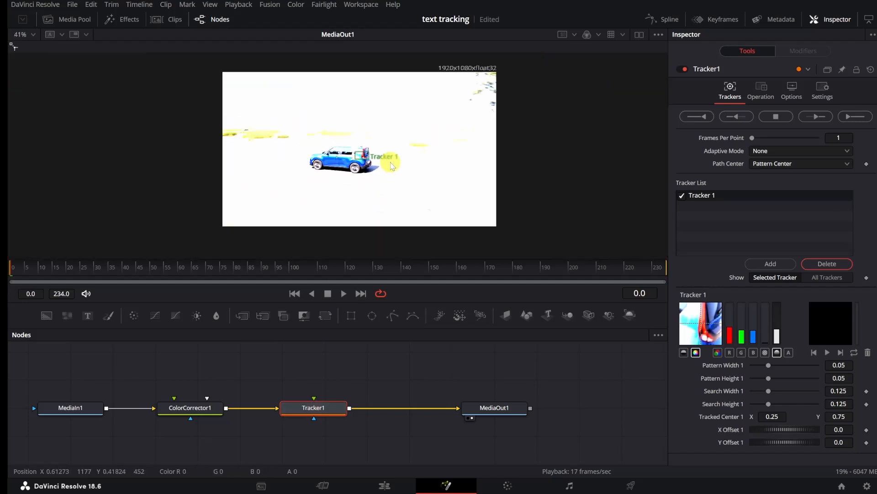
pyautogui.click(355, 377)
pyautogui.click(313, 407)
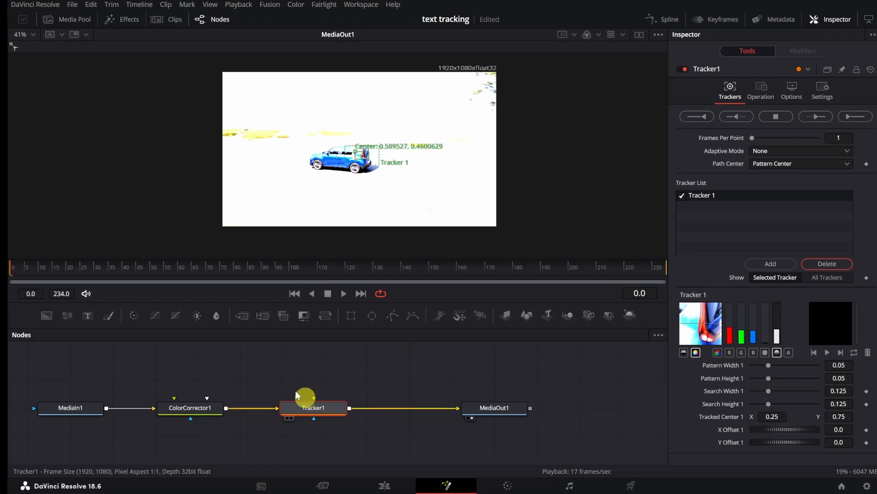
pyautogui.click(14, 268)
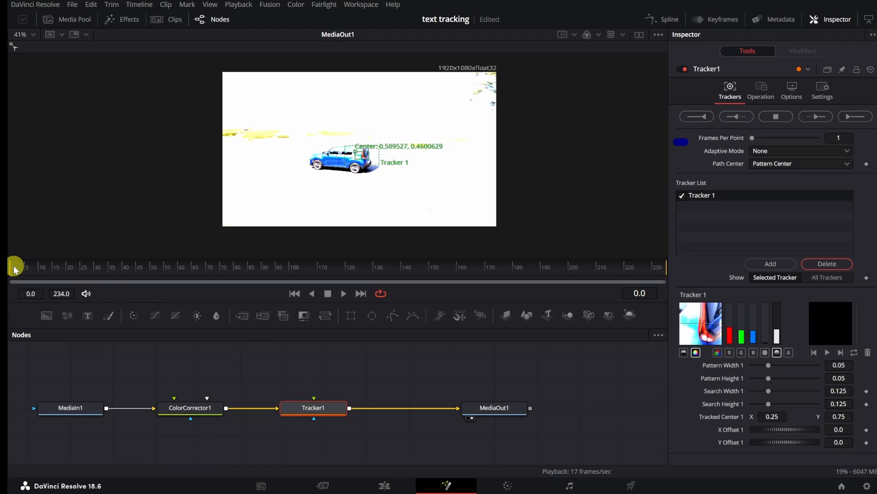
pyautogui.click(857, 117)
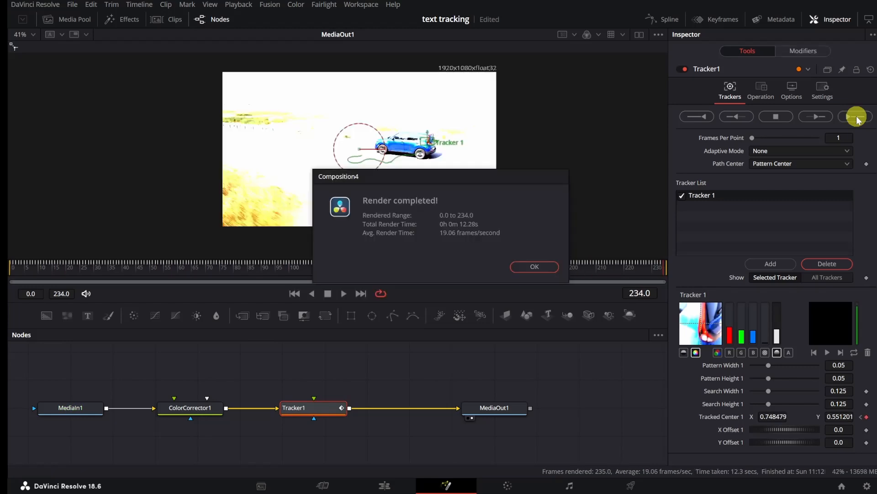
pyautogui.click(532, 268)
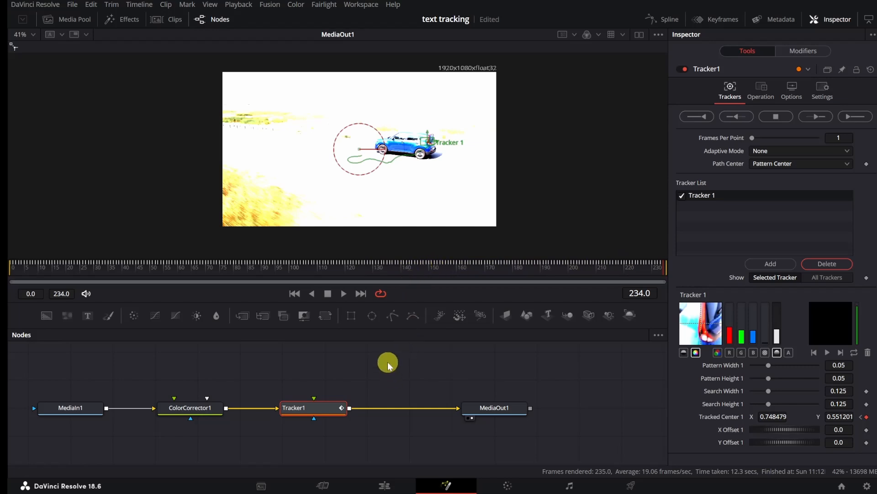
# Step: Disconnect the ColorCorrector1 node, connect MediaIn1 directly to Tracker1, and delete the Color Corrector
pyautogui.moveTo(191, 409); pyautogui.dragTo(191, 369)
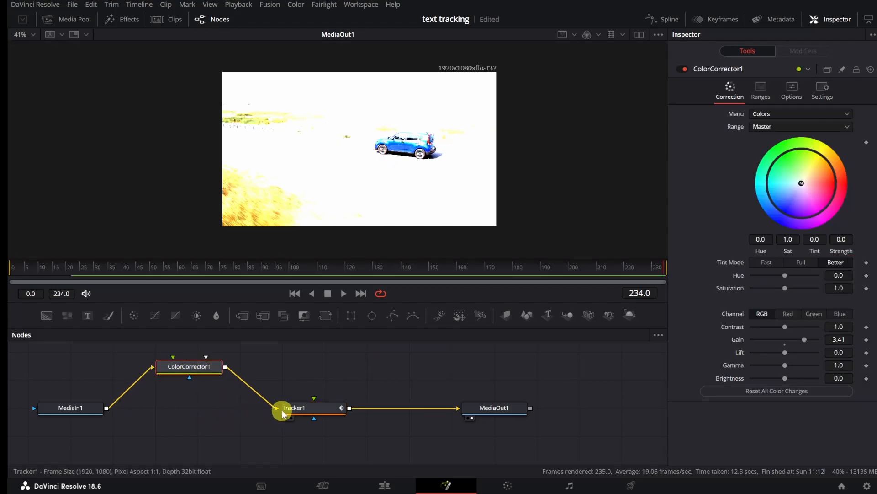
pyautogui.moveTo(275, 407); pyautogui.dragTo(267, 370)
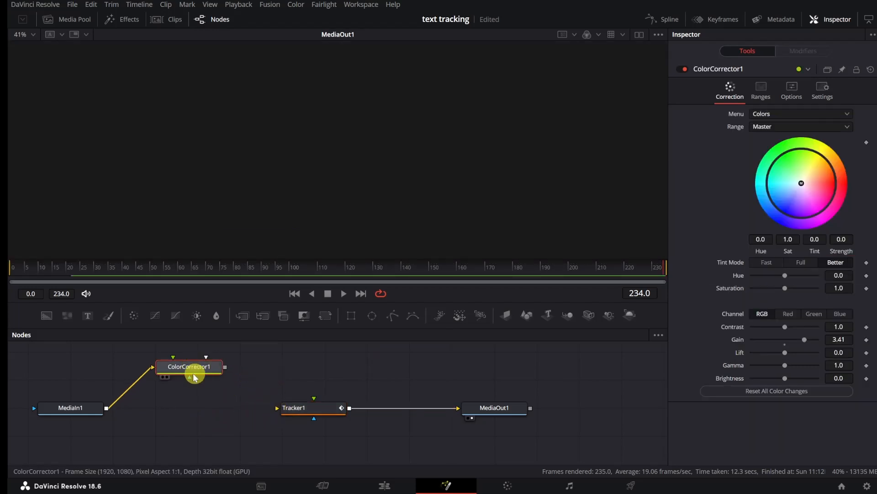
pyautogui.moveTo(155, 369); pyautogui.dragTo(277, 406)
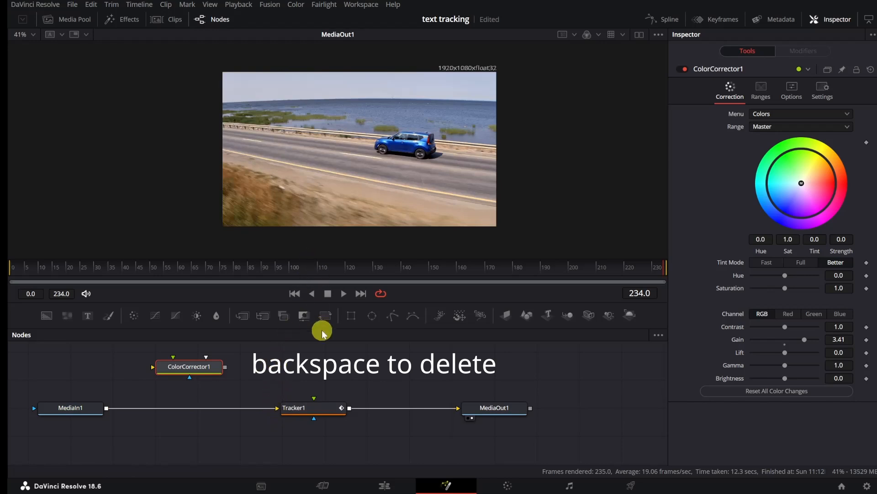
pyautogui.moveTo(195, 367); pyautogui.dragTo(177, 369)
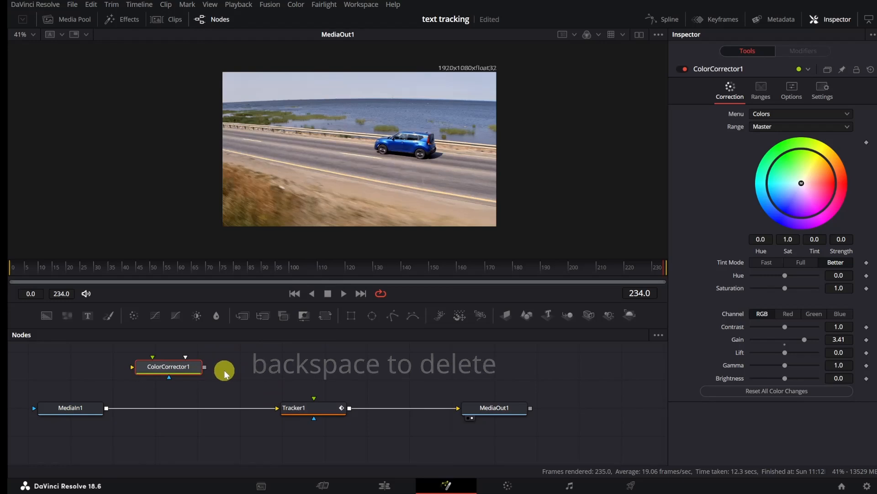
pyautogui.press('BackSpace')
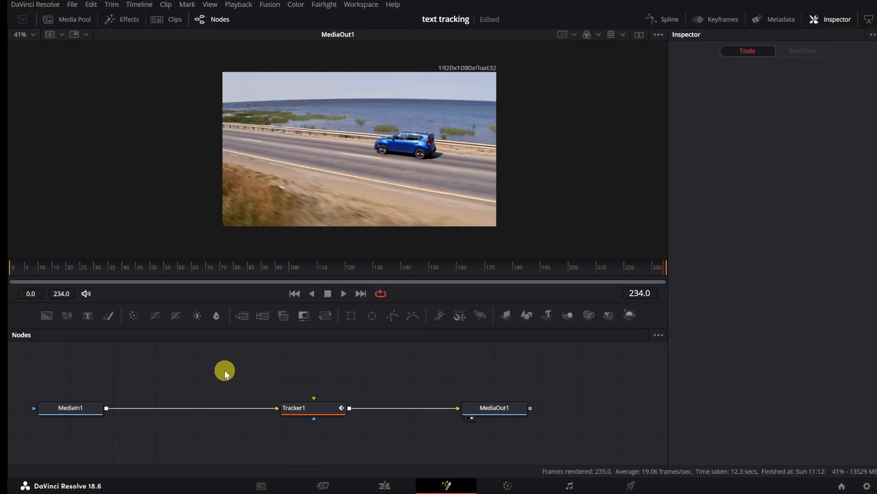
# Step: Connect a Text+ node to Tracker1's foreground input from above and insert a Transform node between them
pyautogui.click(322, 410)
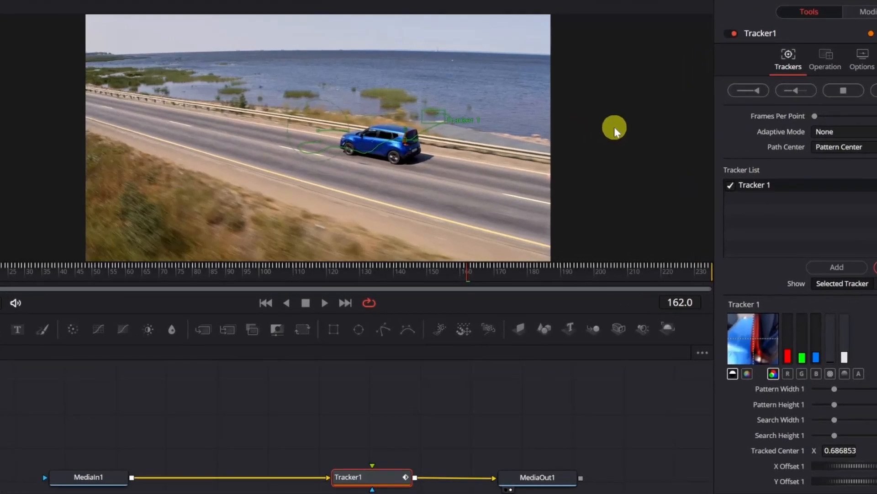
pyautogui.moveTo(20, 331); pyautogui.dragTo(369, 475)
pyautogui.moveTo(377, 388)
pyautogui.mouseDown()
pyautogui.moveTo(366, 378)
pyautogui.moveTo(372, 381)
pyautogui.mouseUp()
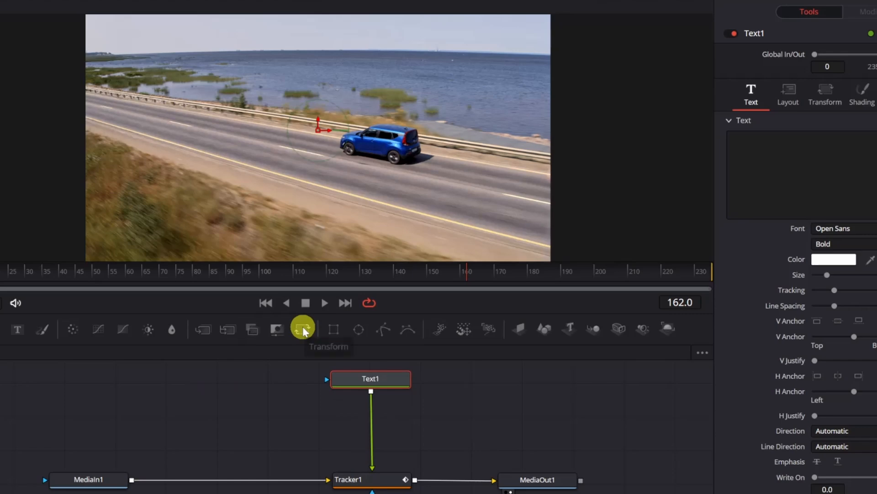
pyautogui.moveTo(303, 330); pyautogui.dragTo(372, 428)
# Step: Set the Text1 node's text to "TEXT"
pyautogui.click(375, 377)
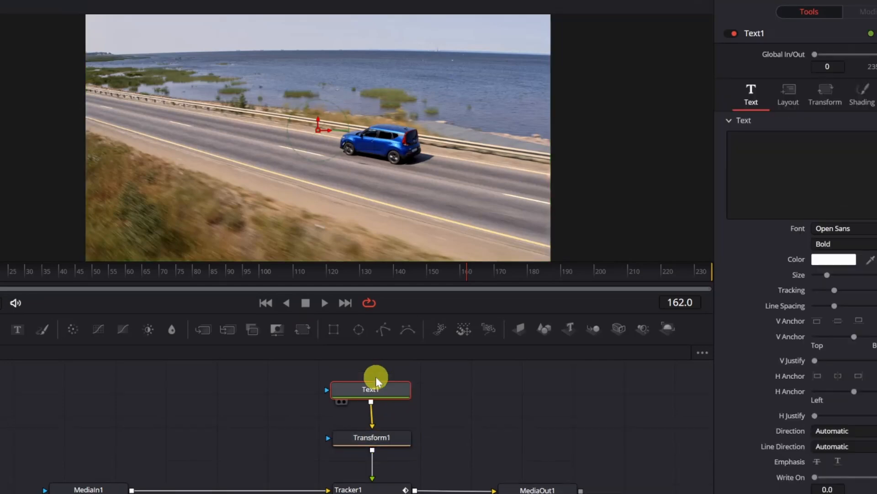
pyautogui.click(788, 145)
pyautogui.write('TE')
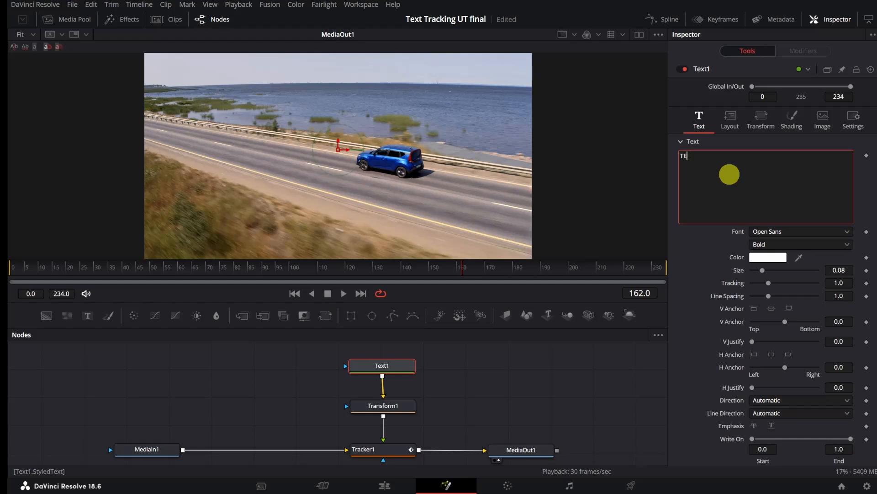
pyautogui.write('XT')
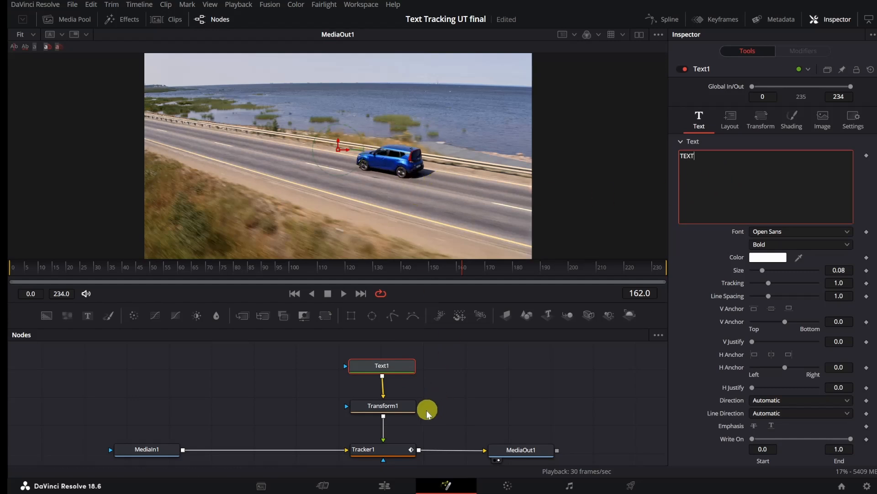
# Step: Set Tracker1's operation to Match Move
pyautogui.click(391, 452)
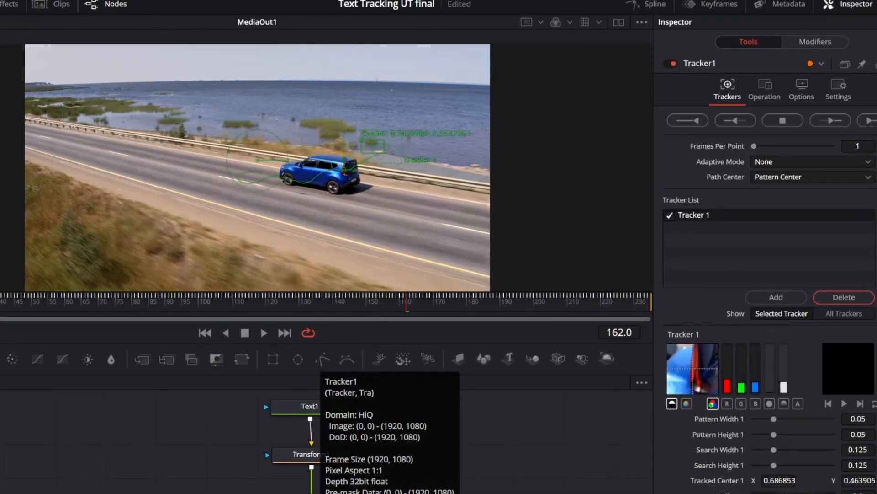
pyautogui.click(760, 87)
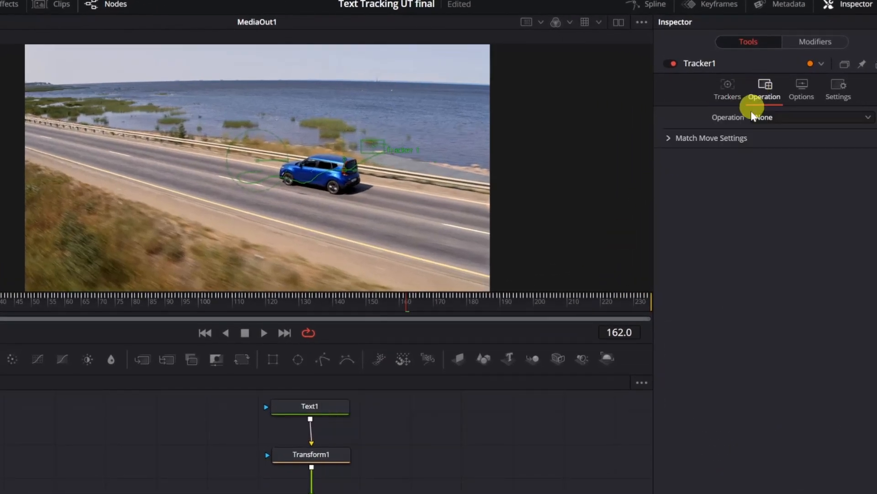
pyautogui.click(863, 117)
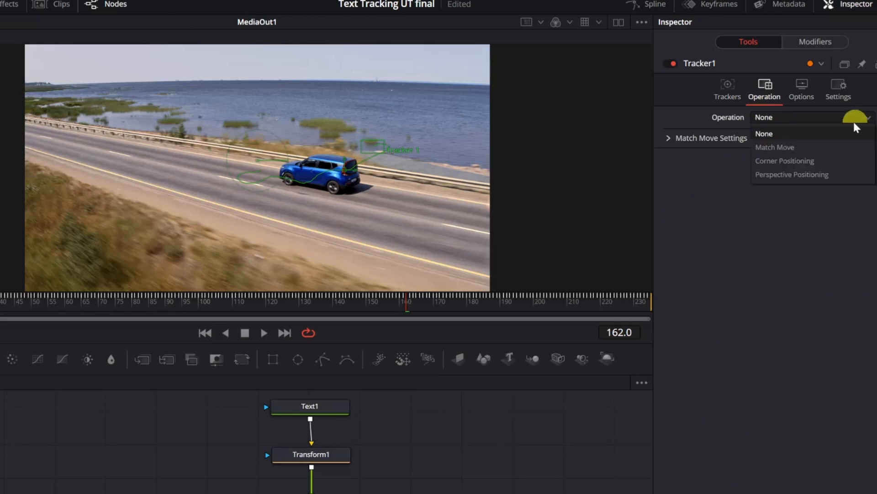
pyautogui.click(776, 147)
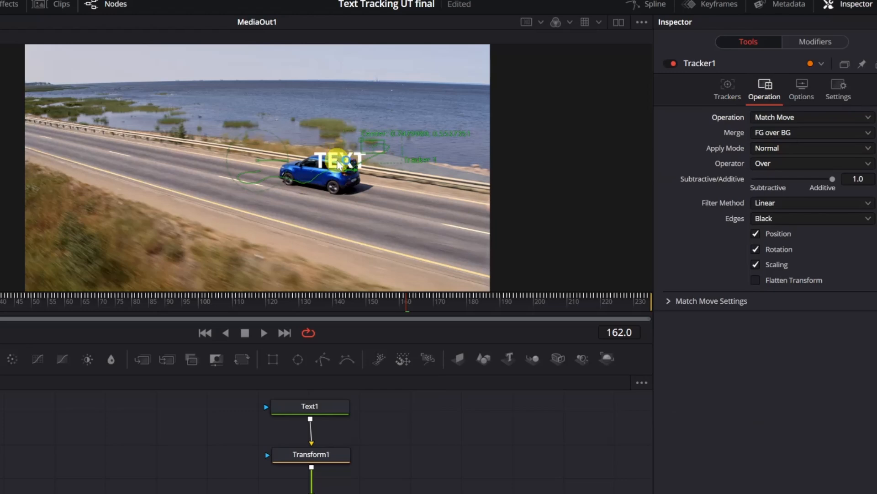
# Step: Position the text just above the car with Transform1, centred at about 0.47, 0.58, and keyframe its size at 0 on frame 0
pyautogui.click(320, 456)
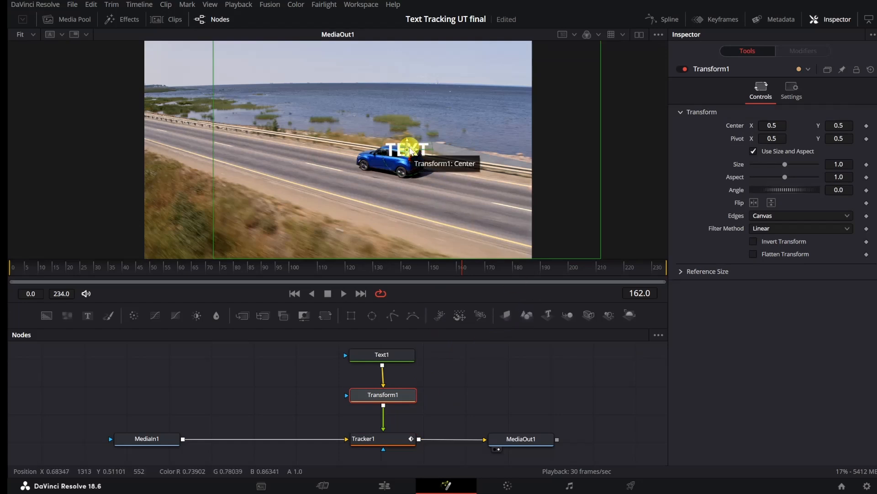
pyautogui.moveTo(411, 149); pyautogui.dragTo(399, 134)
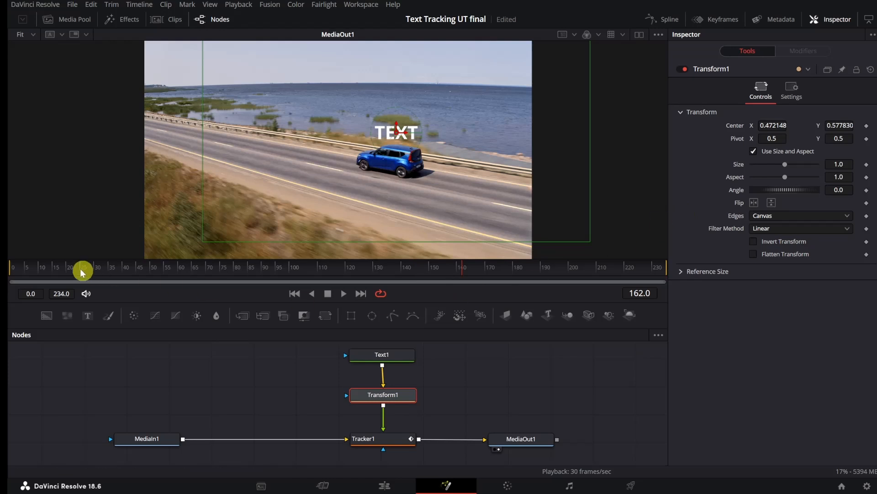
pyautogui.moveTo(462, 271); pyautogui.dragTo(8, 273)
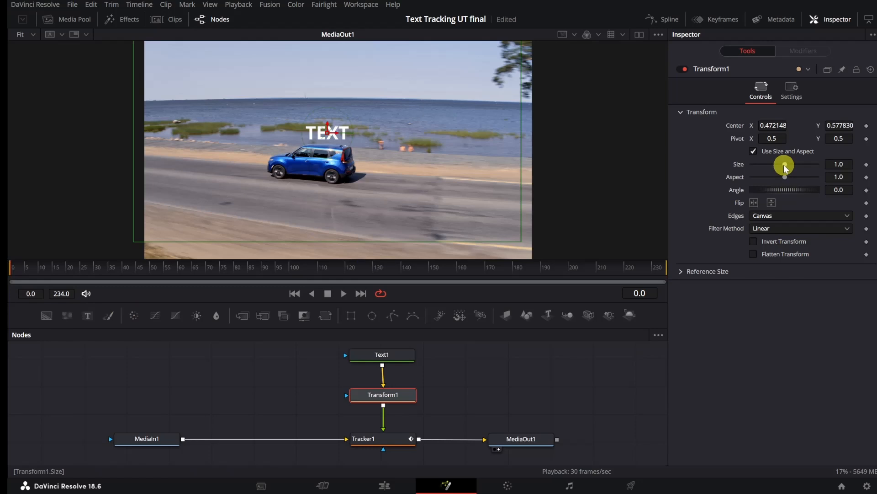
pyautogui.moveTo(784, 165); pyautogui.dragTo(726, 168)
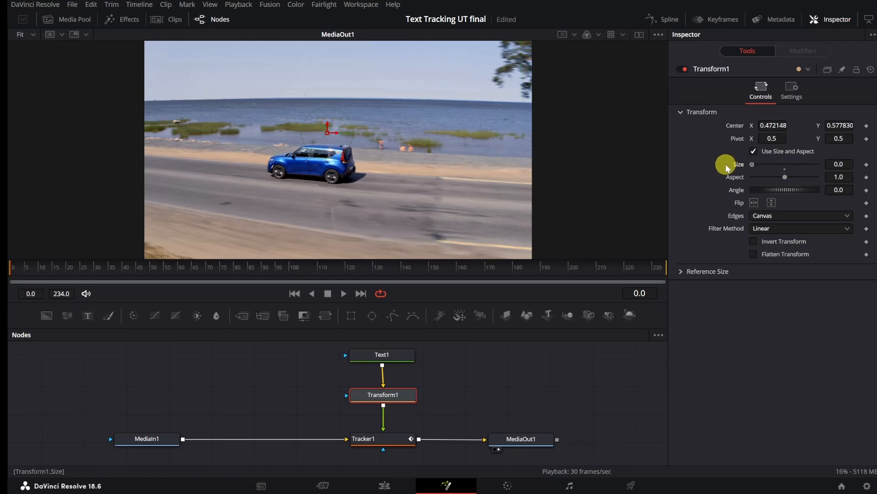
pyautogui.click(866, 164)
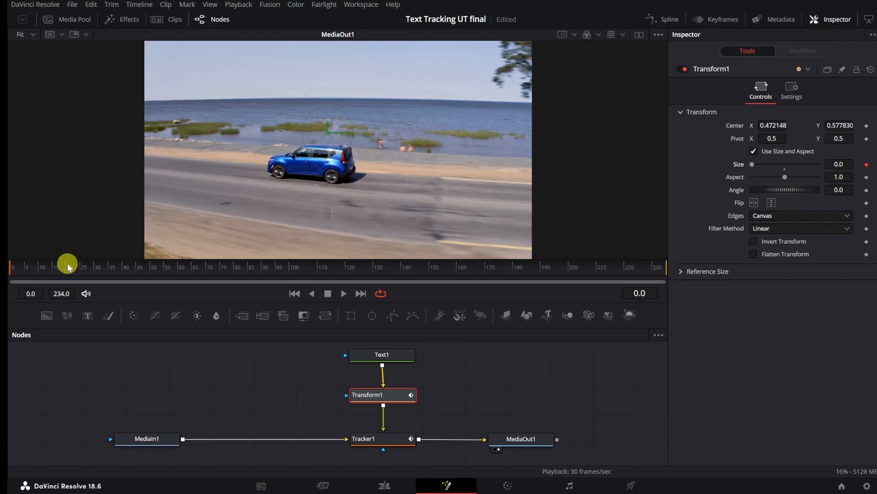
# Step: Keyframe Transform1's size at 0.97 on frame 10 and save the project
pyautogui.click(644, 293)
pyautogui.press('BackSpace')
pyautogui.press('BackSpace')
pyautogui.press('BackSpace')
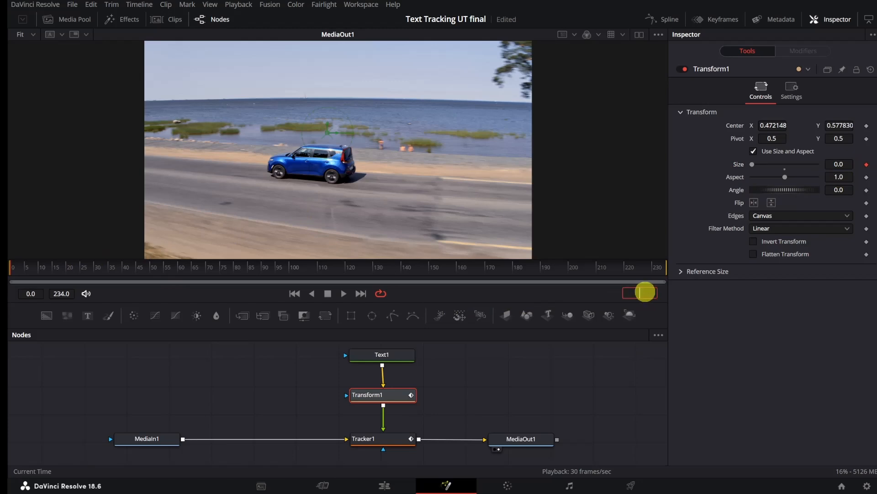
pyautogui.write('10')
pyautogui.press('Tab')
pyautogui.moveTo(753, 166); pyautogui.dragTo(786, 165)
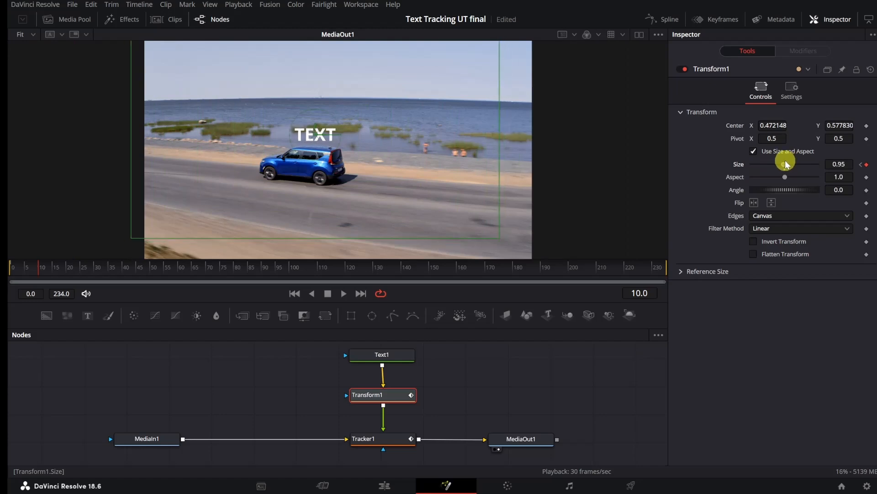
pyautogui.moveTo(787, 165); pyautogui.dragTo(787, 164)
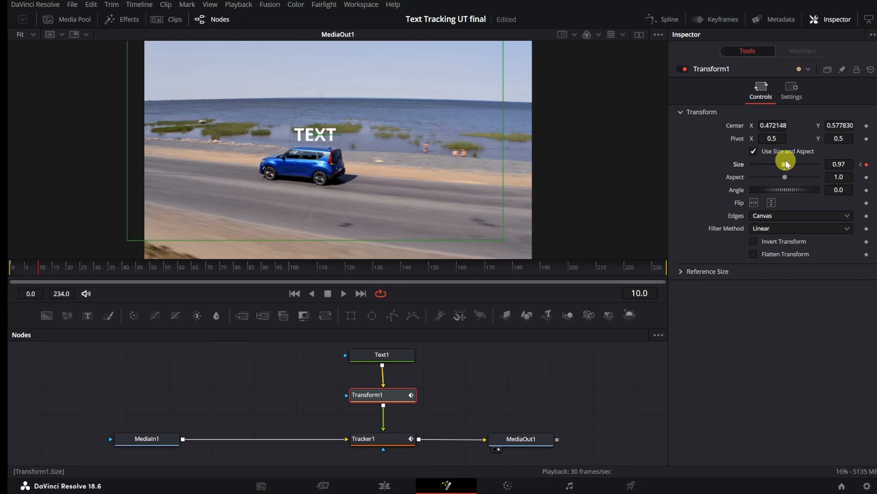
pyautogui.hotkey('ctrl', 's')
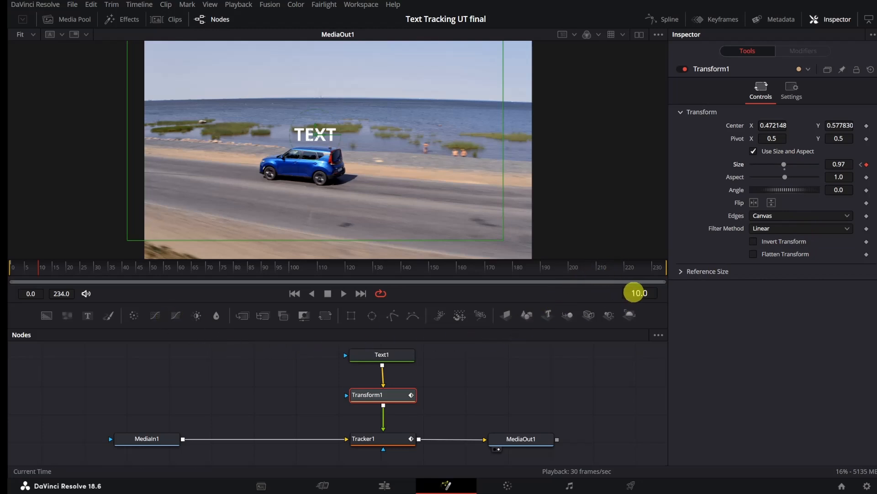
# Step: Add a keyframe for Transform1's current size at frame 220
pyautogui.click(636, 293)
pyautogui.press('BackSpace')
pyautogui.press('BackSpace')
pyautogui.press('BackSpace')
pyautogui.press('BackSpace')
pyautogui.write('220')
pyautogui.press('Return')
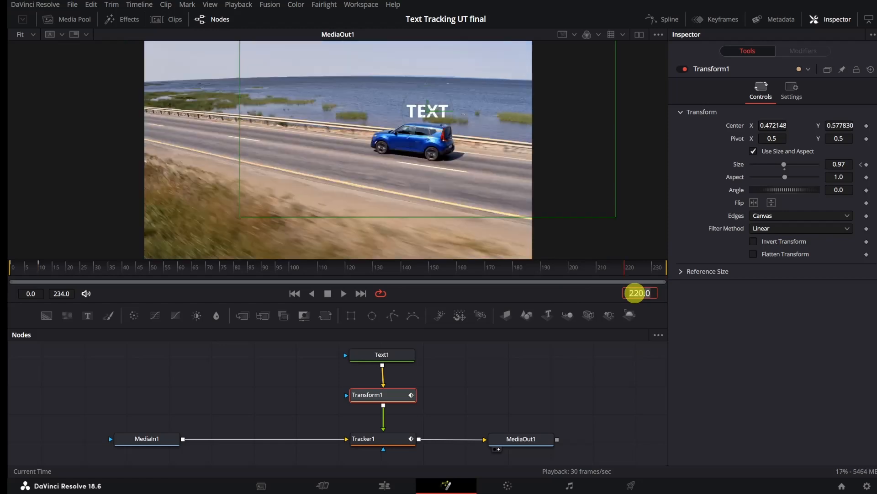
pyautogui.click(867, 165)
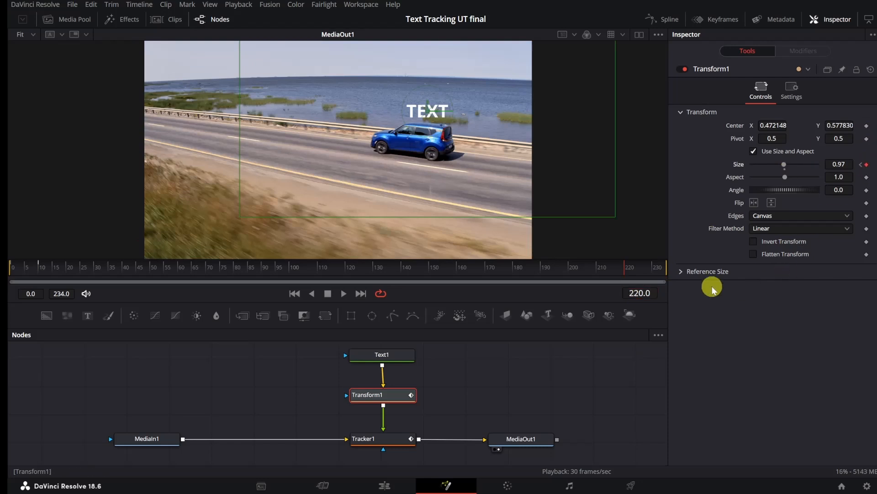
# Step: Keyframe Transform1's size at 0 on frame 230, and return to the Edit page
pyautogui.click(638, 293)
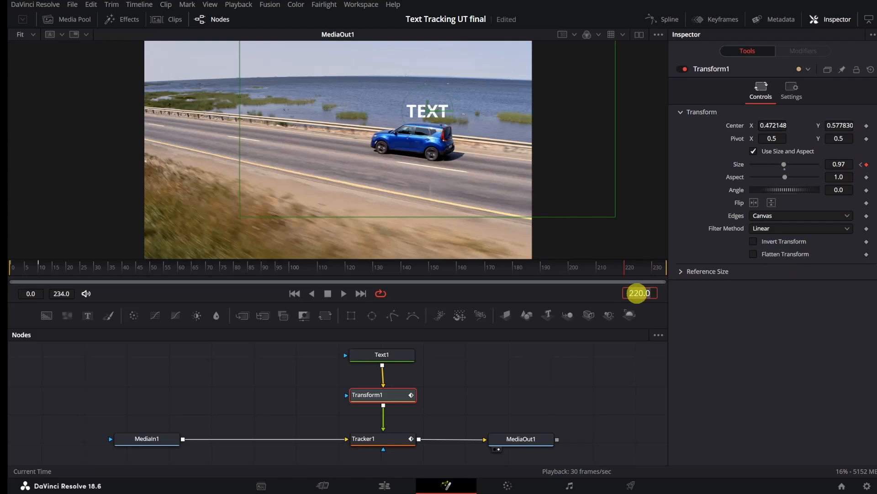
pyautogui.press('BackSpace')
pyautogui.press('BackSpace')
pyautogui.press('BackSpace')
pyautogui.press('BackSpace')
pyautogui.press('BackSpace')
pyautogui.write('230')
pyautogui.press('Return')
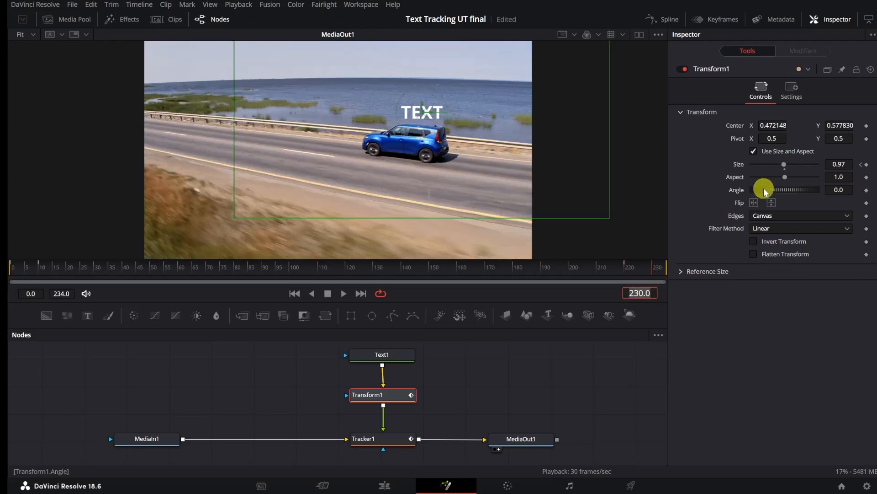
pyautogui.moveTo(784, 167); pyautogui.dragTo(741, 165)
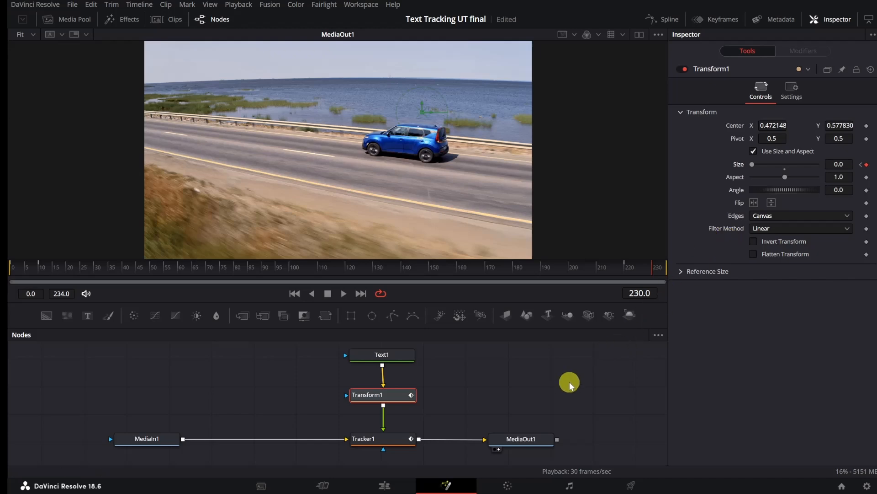
pyautogui.click(383, 486)
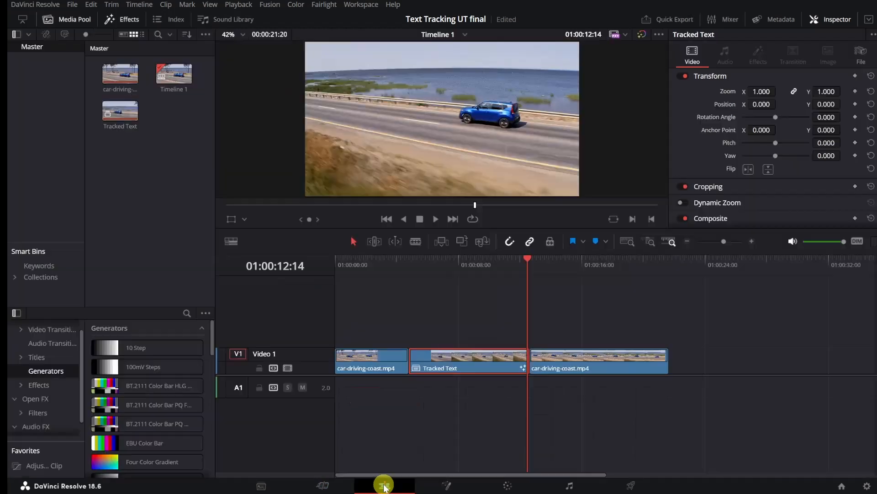
# Step: Play back the timeline from about 01:00:02:10 to check the tracked text over the car
pyautogui.click(520, 259)
pyautogui.moveTo(494, 262); pyautogui.dragTo(371, 264)
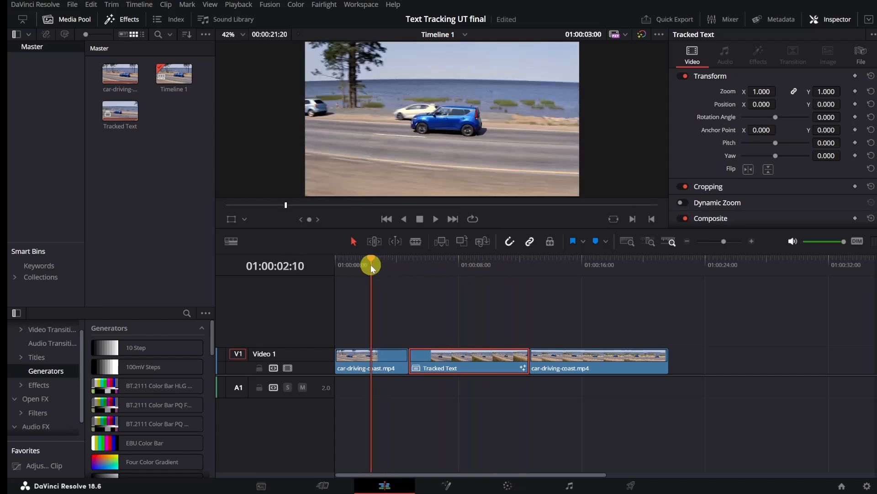
pyautogui.click(436, 219)
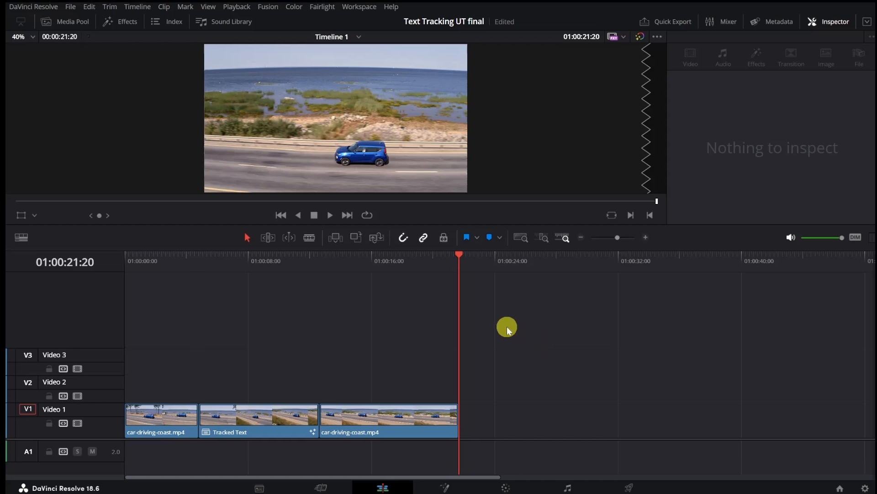
# Step: Duplicate the Tracked Text clip from Video 1 onto Video 2 directly above it, and open the copy in Fusion
pyautogui.click(268, 416)
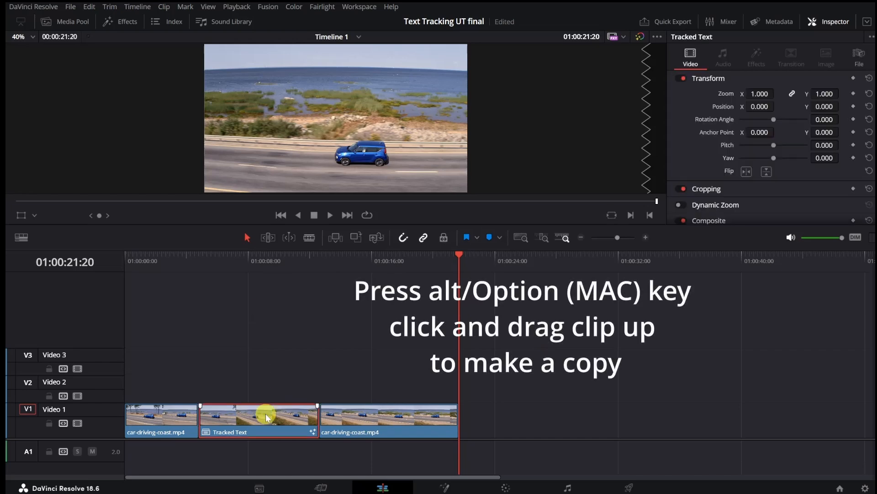
pyautogui.moveTo(268, 416); pyautogui.dragTo(260, 378)
pyautogui.click(318, 357)
pyautogui.click(300, 386)
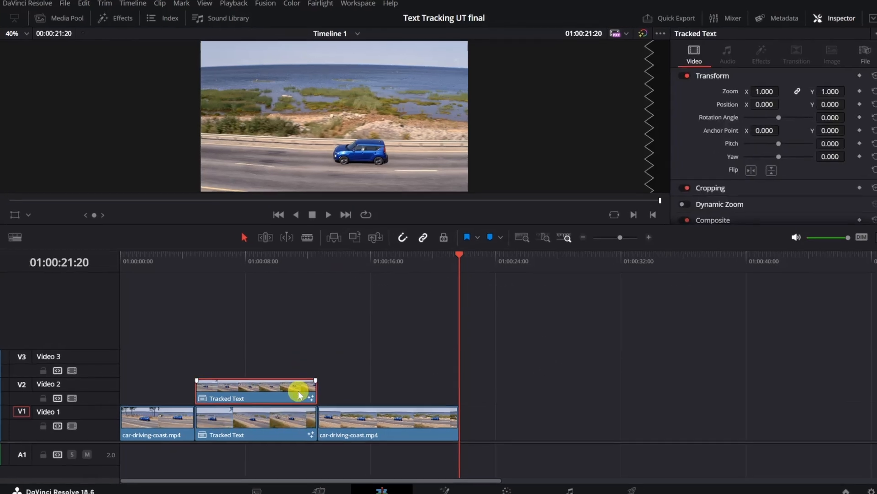
pyautogui.rightClick(300, 394)
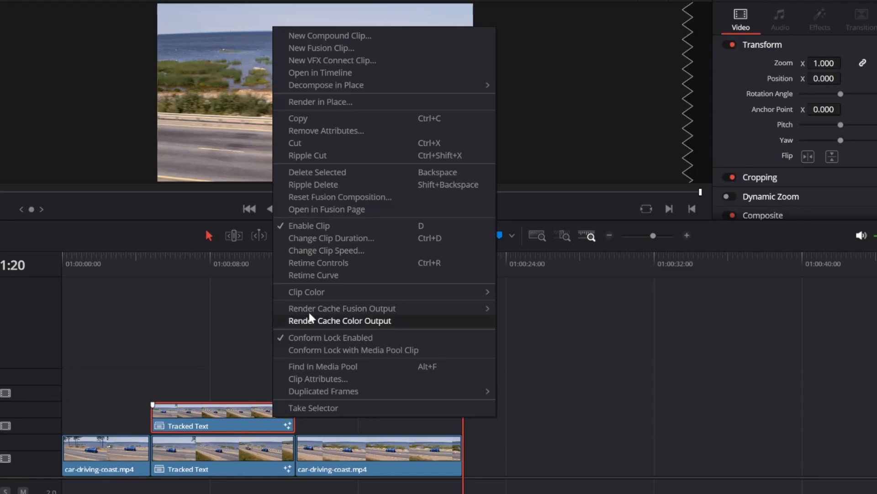
pyautogui.click(350, 209)
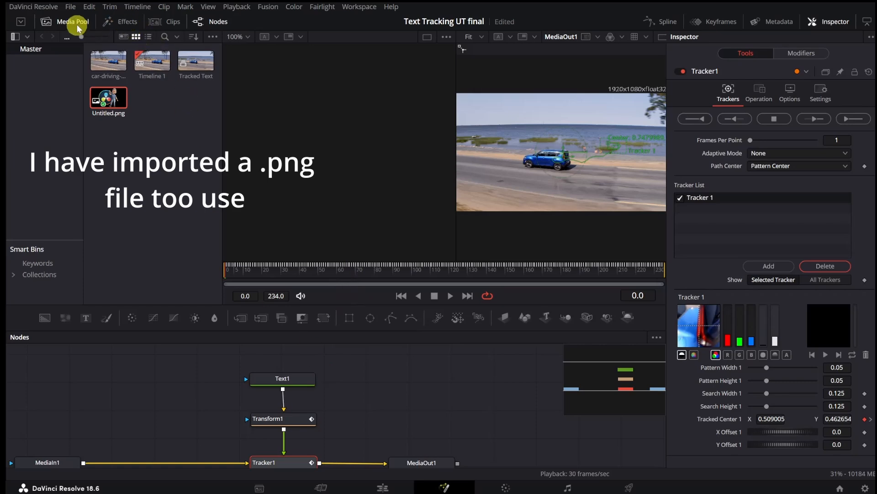
# Step: Detach Text1 from Transform1, reset all Transform1 values, and connect Untitled.png to Transform1 as its input
pyautogui.moveTo(106, 96); pyautogui.dragTo(446, 371)
pyautogui.click(284, 381)
pyautogui.click(276, 417)
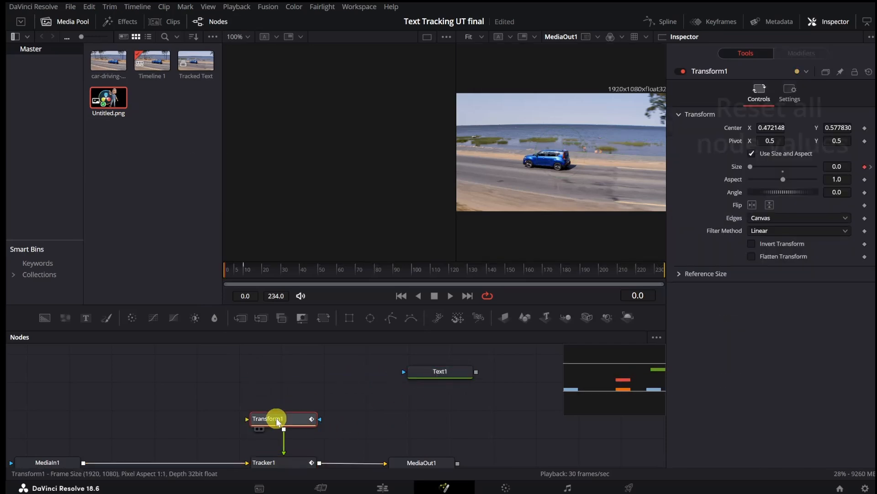
pyautogui.click(868, 72)
pyautogui.moveTo(114, 114); pyautogui.dragTo(281, 416)
pyautogui.moveTo(288, 373); pyautogui.dragTo(285, 384)
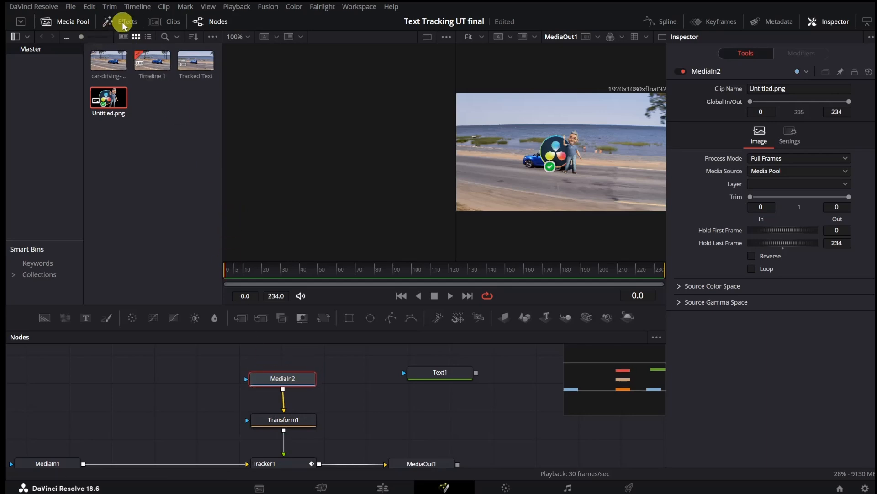
# Step: In a single enlarged viewer, place the image just above the car with Transform1, centred at about 0.42, 0.88 with size 0.61
pyautogui.click(71, 20)
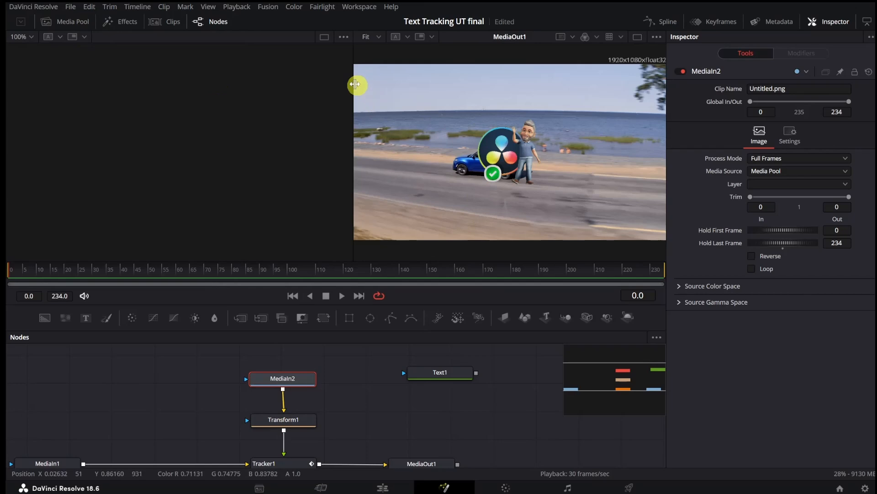
pyautogui.click(637, 36)
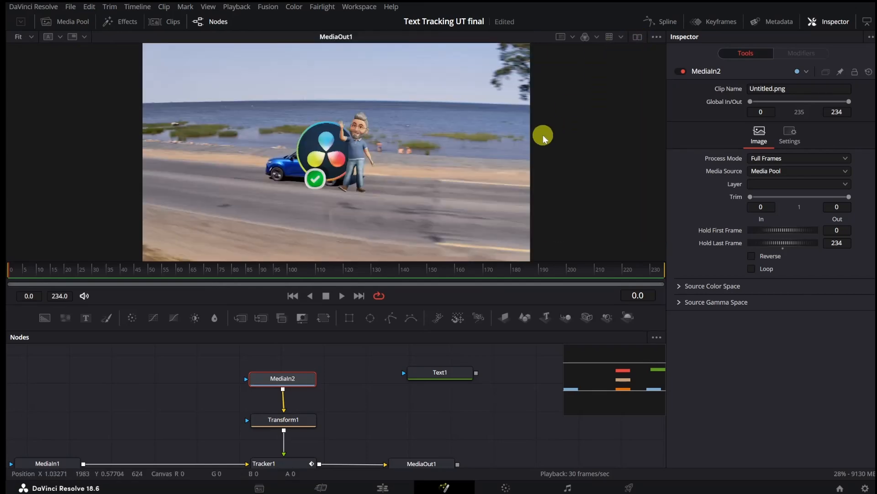
pyautogui.click(288, 419)
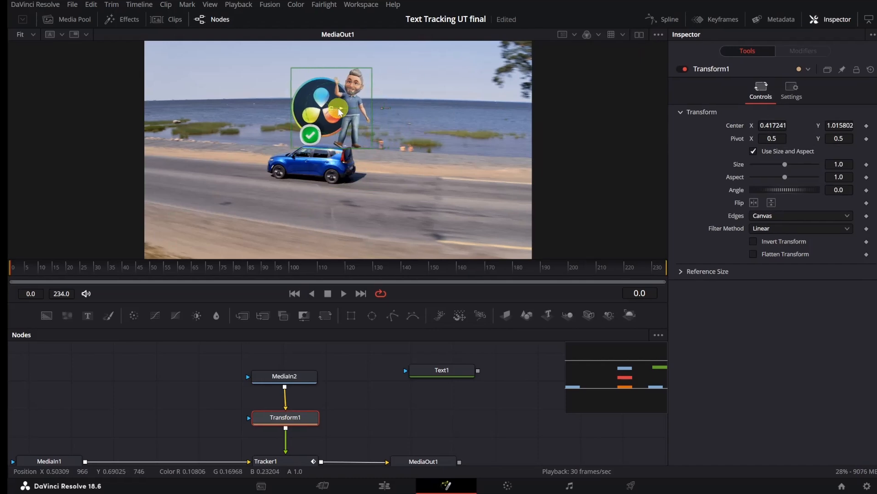
pyautogui.moveTo(784, 167); pyautogui.dragTo(777, 170)
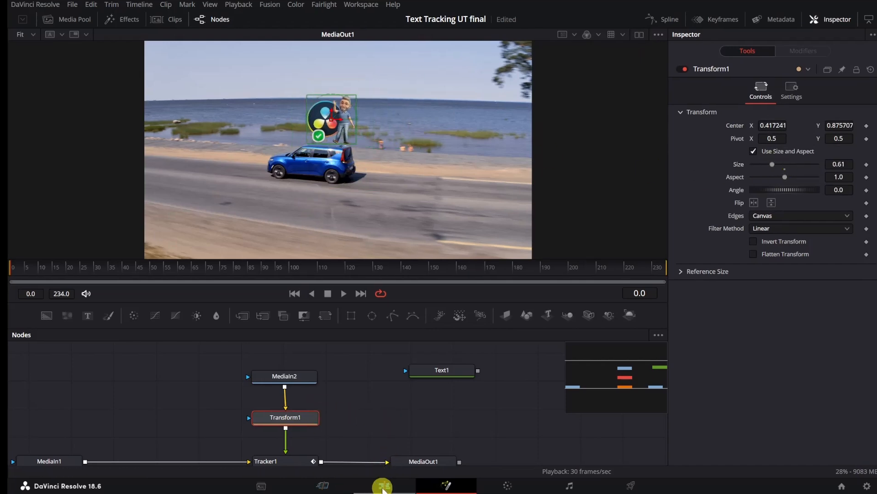
# Step: Return to the Edit page and play back the timeline from before the Tracked Text clips to check the image tracking
pyautogui.click(383, 485)
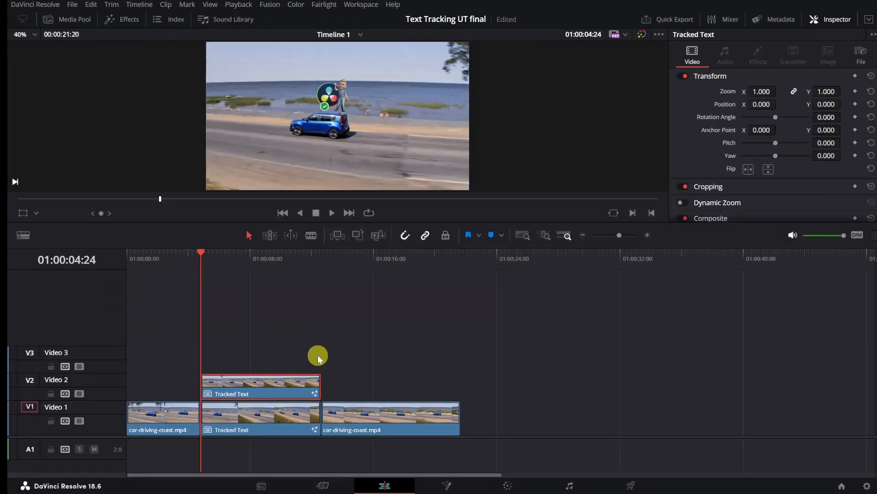
pyautogui.moveTo(204, 249); pyautogui.dragTo(150, 249)
pyautogui.click(331, 215)
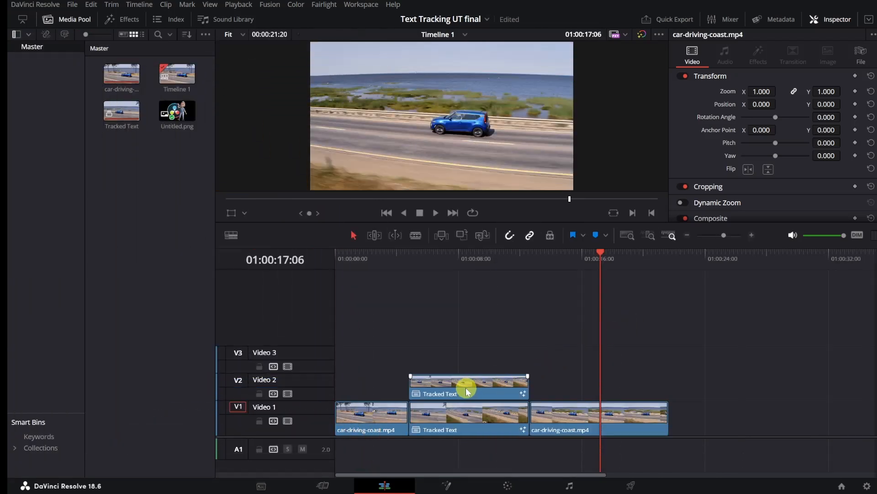
# Step: Duplicate the Tracked Text clip from Video 2 onto Video 3 and open the copy in Fusion
pyautogui.moveTo(465, 388); pyautogui.dragTo(463, 350)
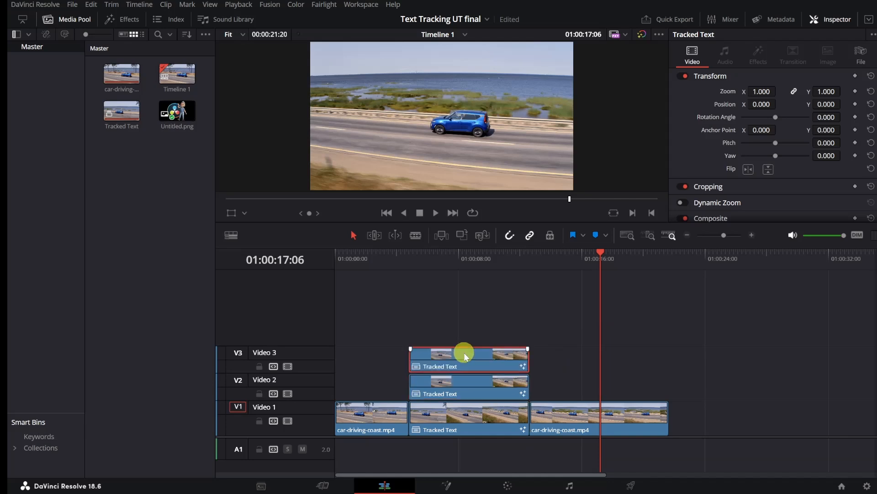
pyautogui.rightClick(467, 363)
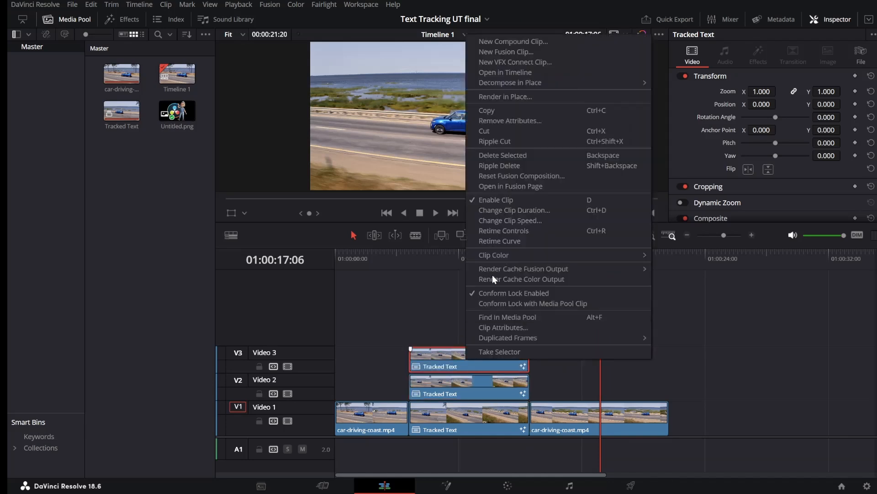
pyautogui.click(500, 185)
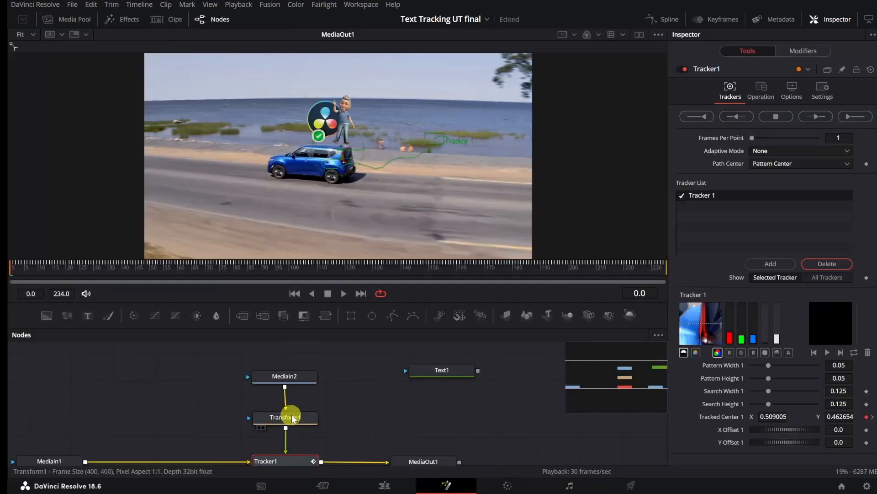
# Step: Detach MediaIn2 from Transform1 and connect a Clean and Simple title from the Edit title templates in its place
pyautogui.moveTo(285, 411); pyautogui.dragTo(446, 392)
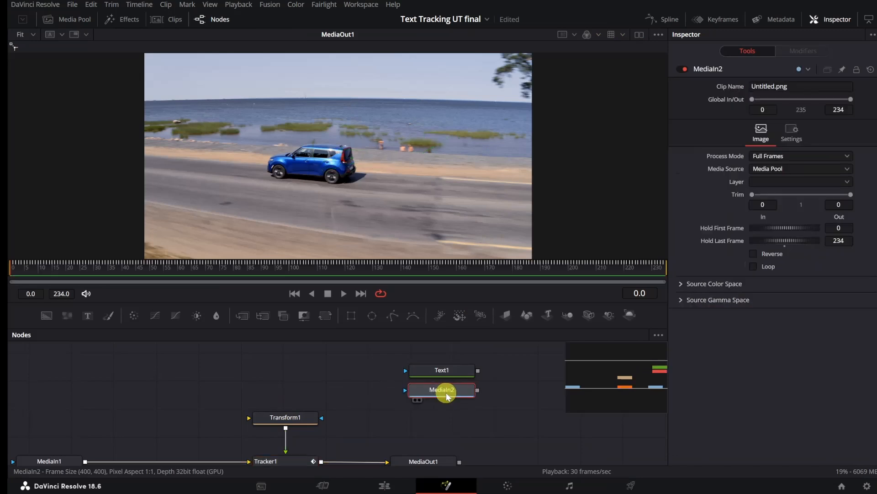
pyautogui.click(126, 19)
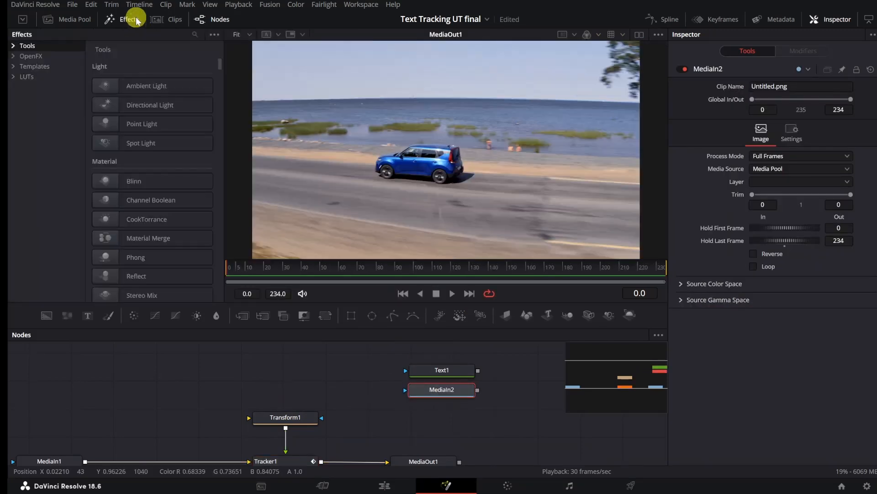
pyautogui.click(45, 67)
pyautogui.click(14, 66)
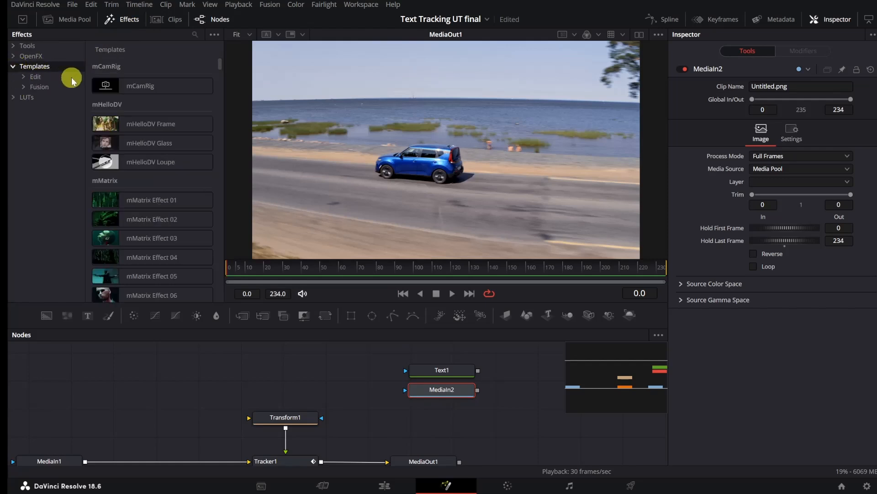
pyautogui.click(23, 76)
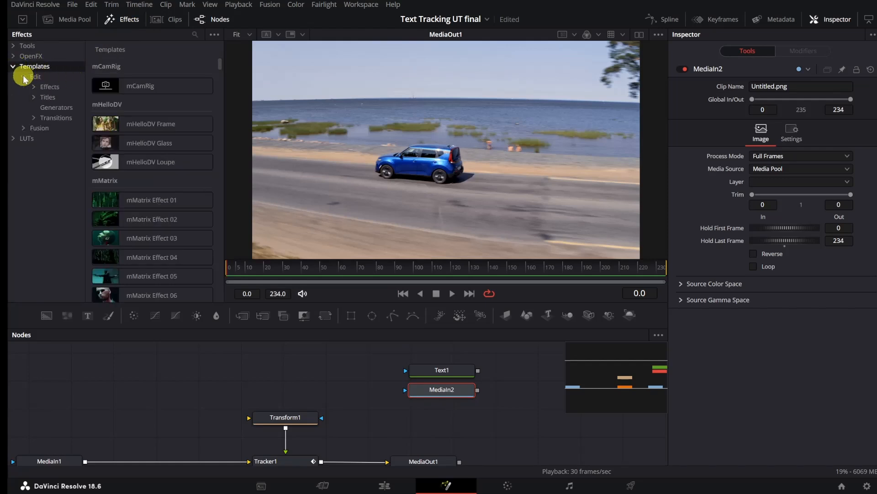
pyautogui.click(50, 98)
pyautogui.moveTo(220, 62); pyautogui.dragTo(221, 231)
pyautogui.moveTo(152, 191); pyautogui.dragTo(213, 325)
pyautogui.moveTo(254, 373); pyautogui.dragTo(286, 416)
pyautogui.moveTo(289, 371); pyautogui.dragTo(287, 372)
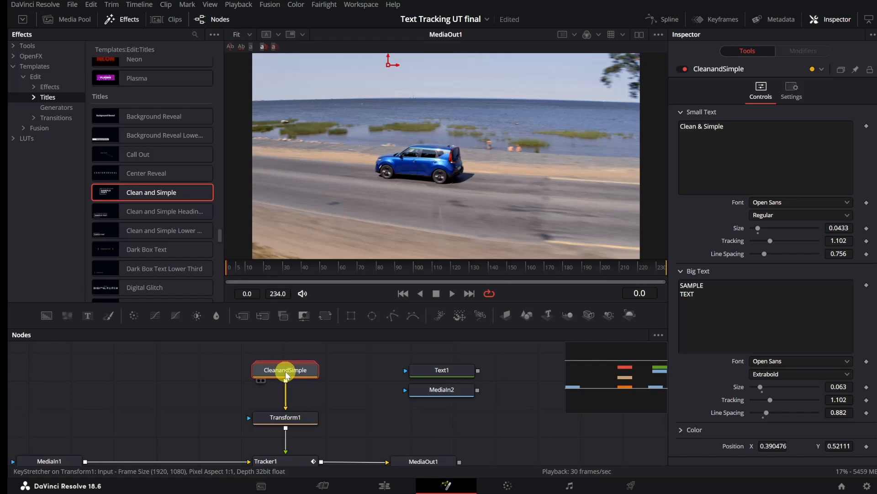
# Step: Reset all Transform1 values to their defaults
pyautogui.click(304, 422)
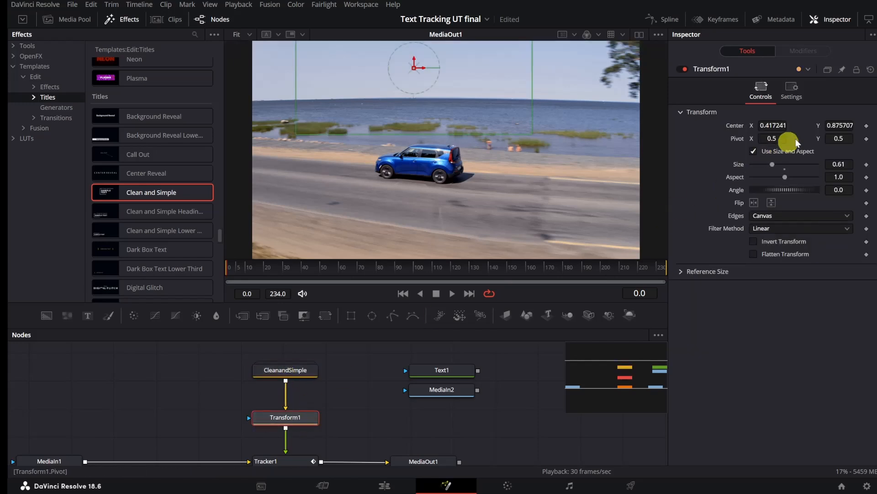
pyautogui.click(870, 70)
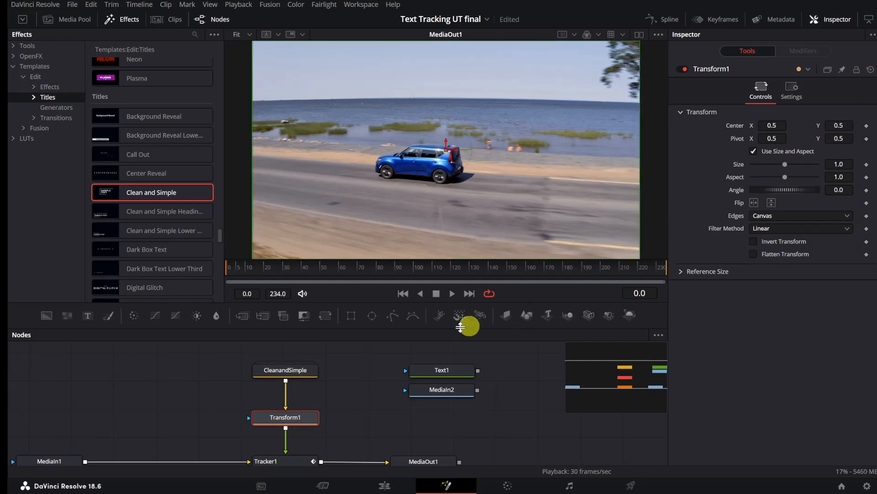
pyautogui.scroll(-1, 364, 376)
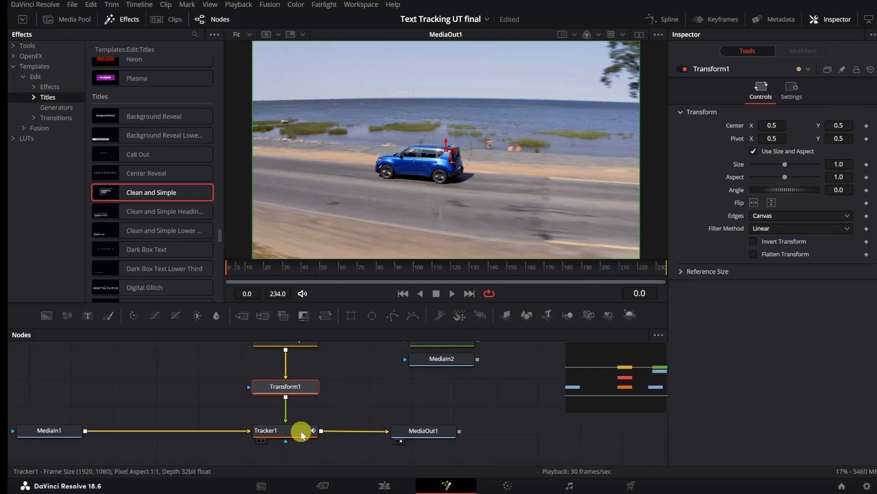
pyautogui.scroll(1, 311, 396)
# Step: At frame 63, move the Clean and Simple title above the car, to position about 0.44, 0.72
pyautogui.click(303, 371)
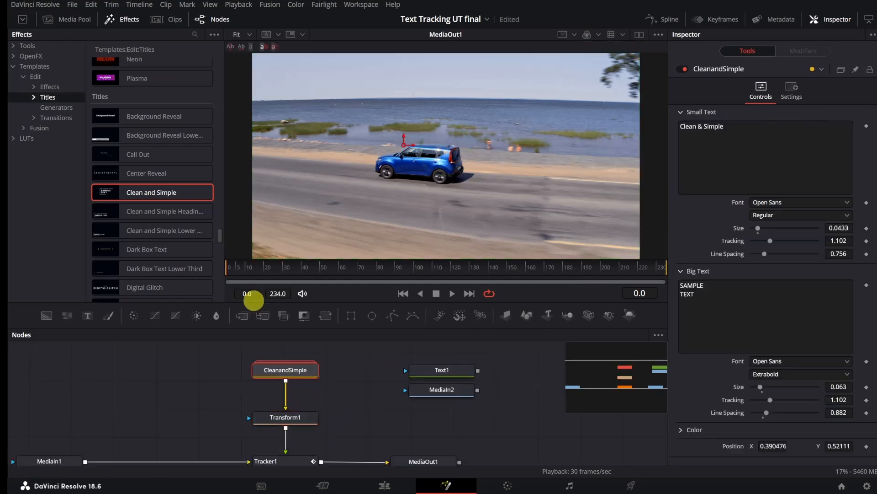
pyautogui.moveTo(246, 271); pyautogui.dragTo(346, 273)
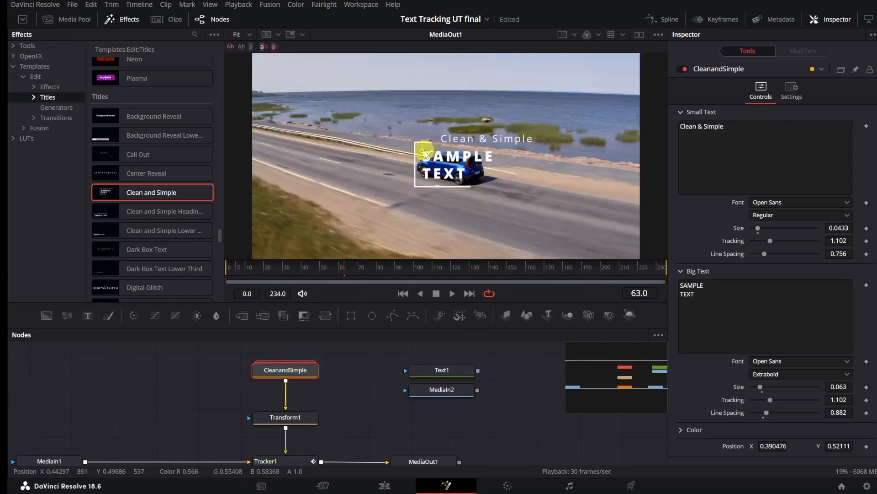
pyautogui.moveTo(424, 153); pyautogui.dragTo(444, 110)
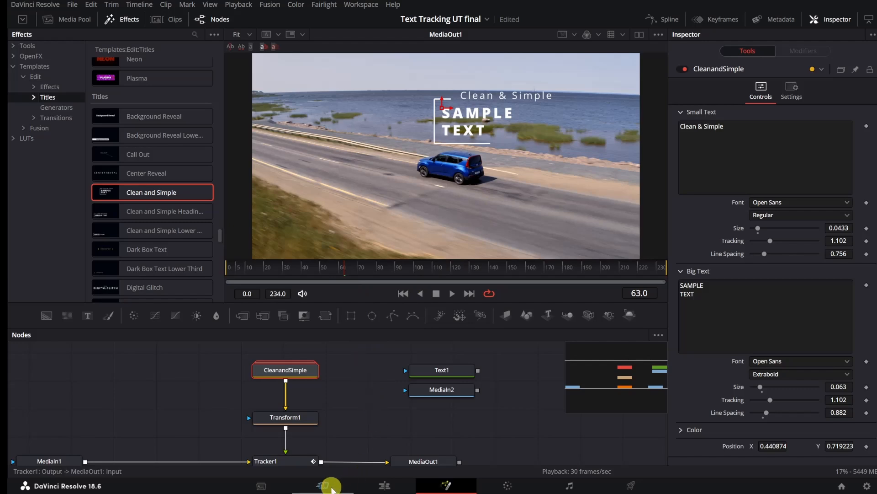
# Step: Return to the Edit page and play back the Tracked Text section to check the animated title's tracking
pyautogui.click(385, 487)
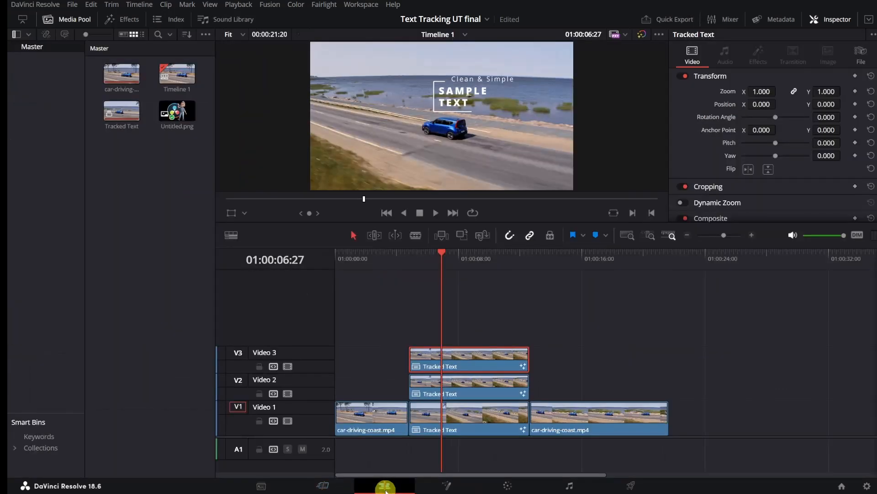
pyautogui.moveTo(413, 254); pyautogui.dragTo(356, 256)
pyautogui.click(435, 212)
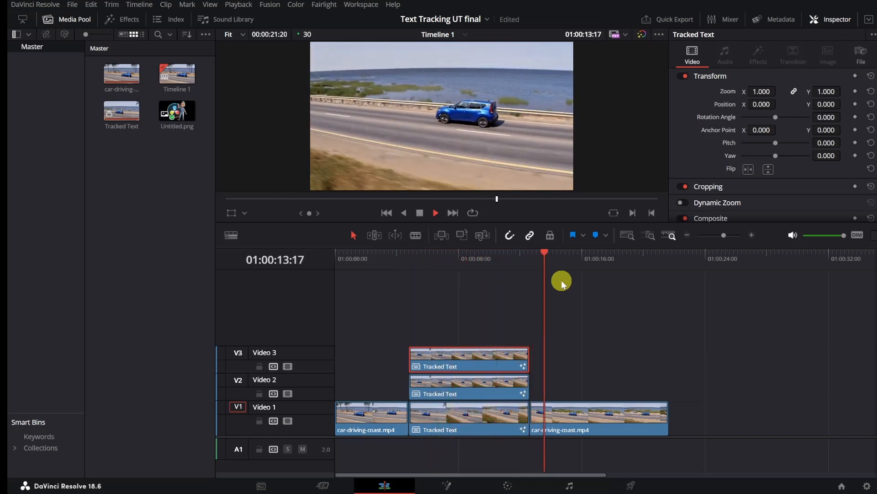
pyautogui.click(420, 212)
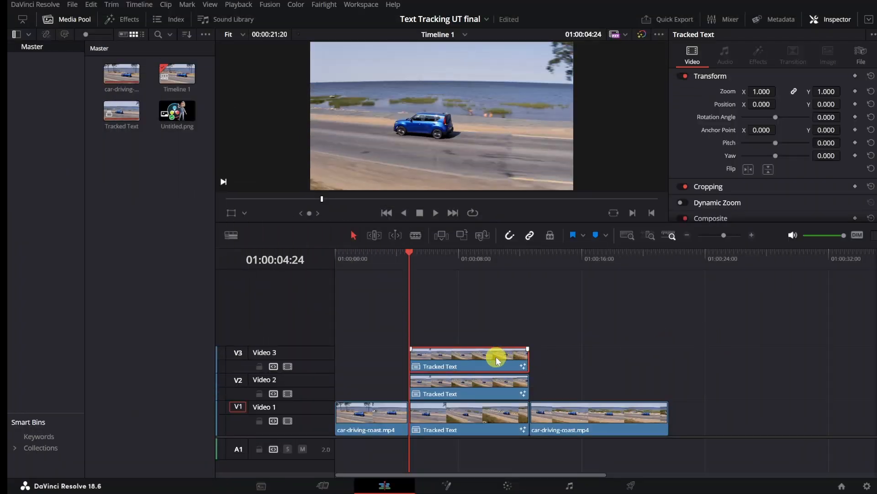
# Step: Duplicate the Tracked Text clip from Video 3 onto a new Video 4 track and open the copy in Fusion
pyautogui.moveTo(492, 321); pyautogui.dragTo(490, 317)
pyautogui.rightClick(492, 337)
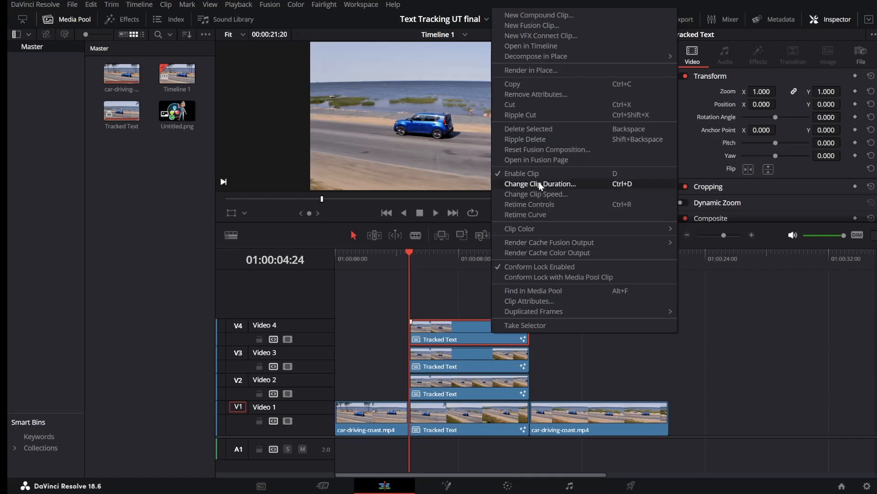
pyautogui.click(537, 159)
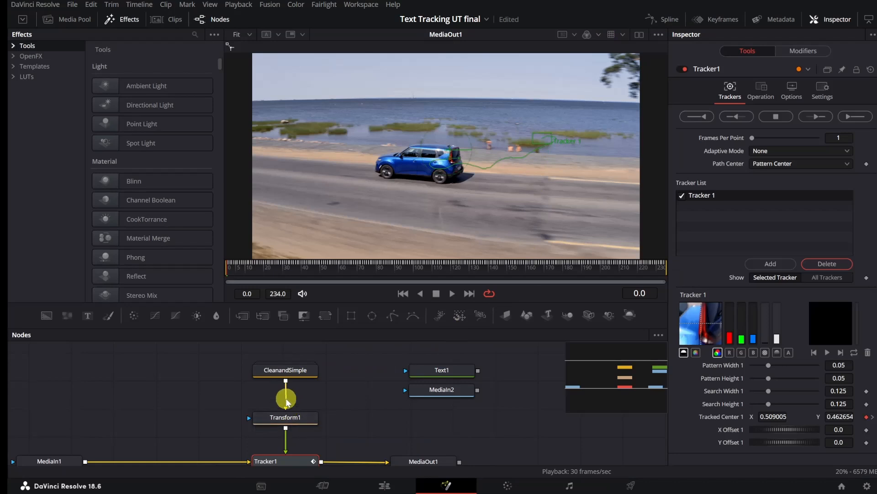
# Step: Detach the CleanandSimple node and park it below MediaIn2, then feed the Call Out title template into Transform1 in its place
pyautogui.moveTo(288, 369); pyautogui.dragTo(449, 413)
pyautogui.click(449, 413)
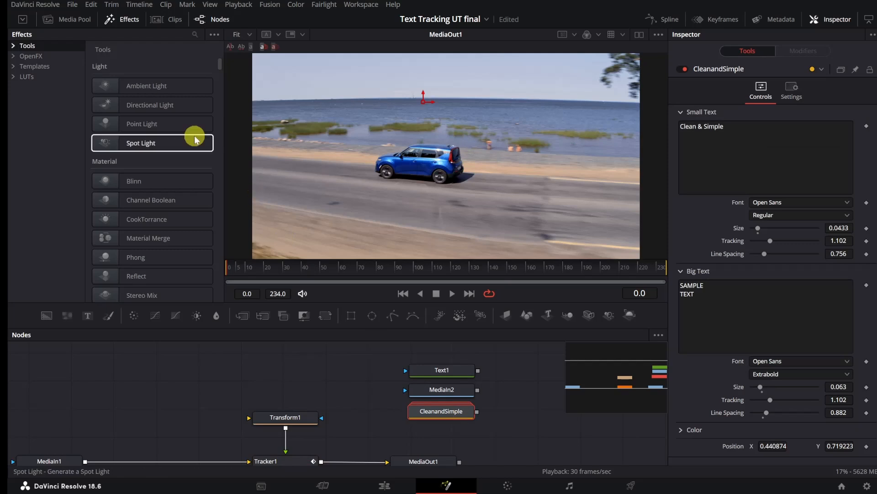
pyautogui.click(39, 67)
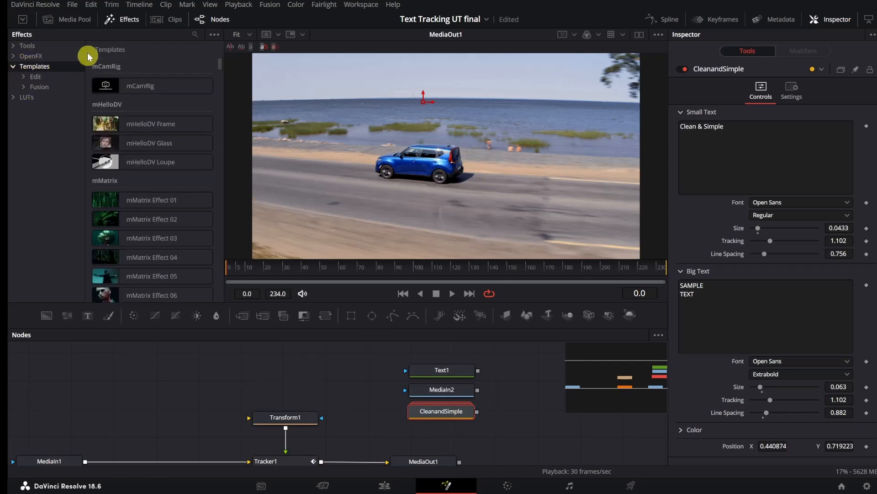
pyautogui.click(194, 34)
pyautogui.write('call')
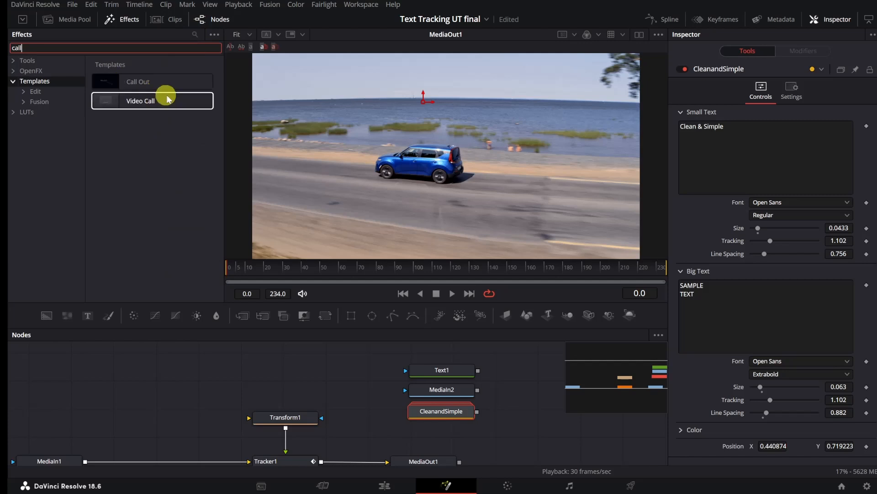
pyautogui.moveTo(122, 84); pyautogui.dragTo(212, 230)
pyautogui.moveTo(208, 363); pyautogui.dragTo(285, 422)
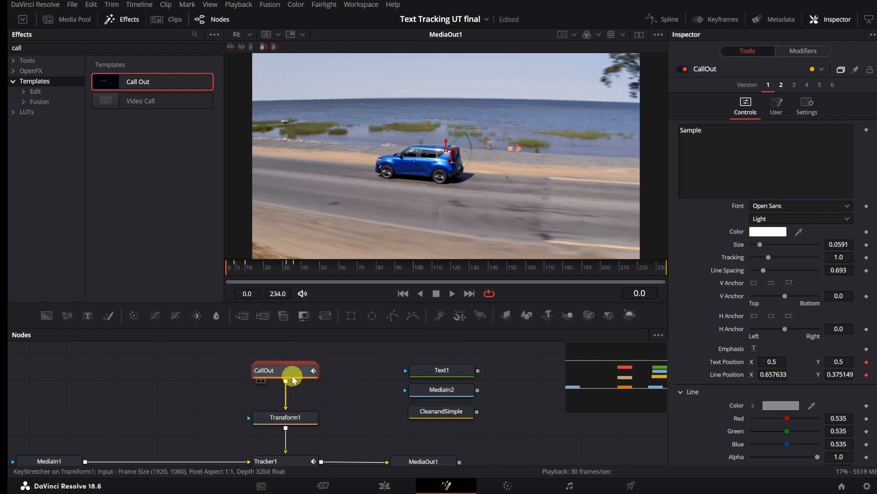
pyautogui.moveTo(290, 372); pyautogui.dragTo(294, 381)
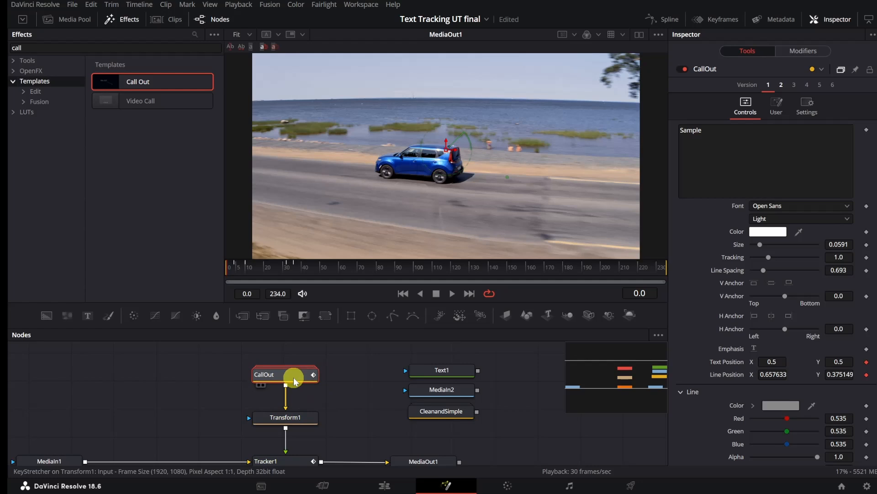
# Step: At frame 25, move Transform1's center to about 0.545, 0.579 so the callout sits above the car, and check it at frame 101
pyautogui.click(303, 425)
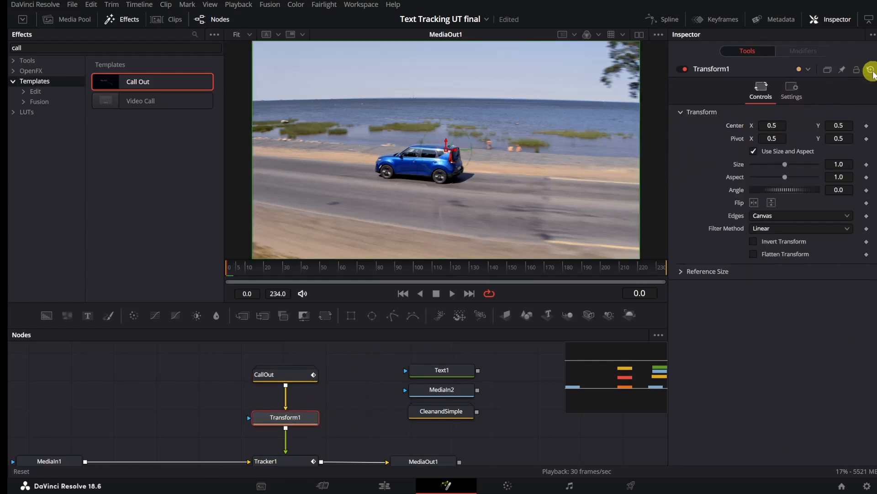
pyautogui.click(275, 270)
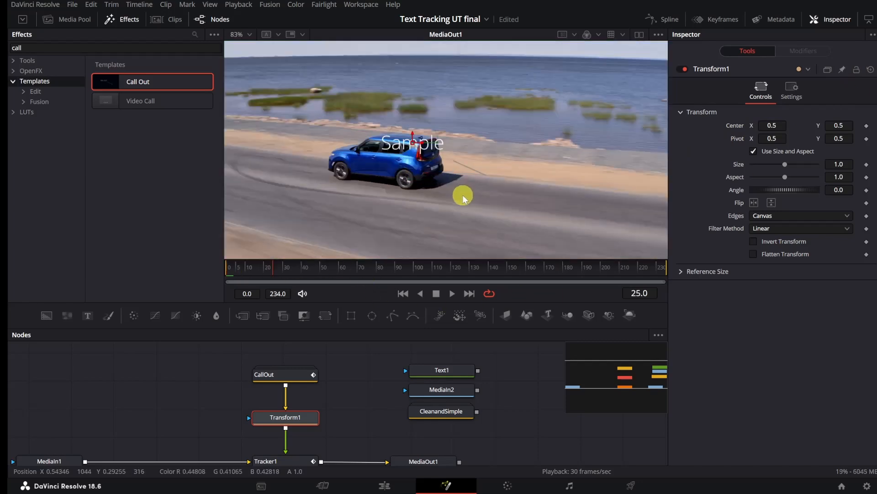
pyautogui.scroll(2, 464, 197)
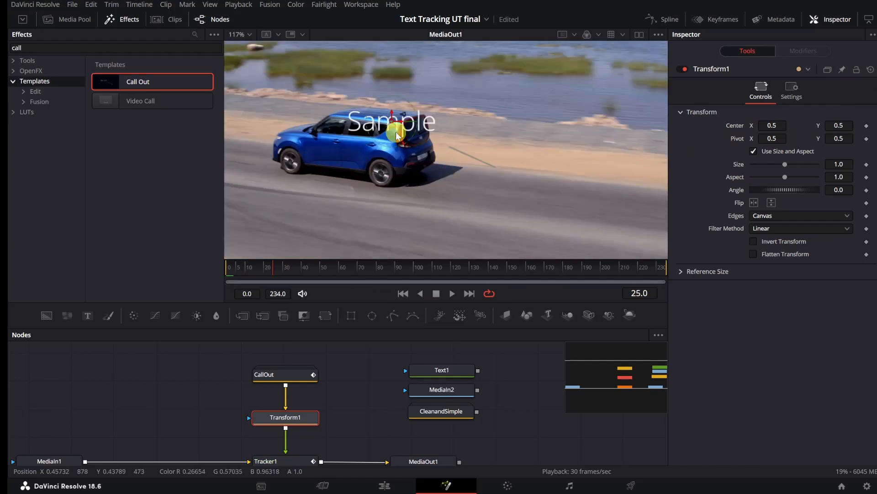
pyautogui.moveTo(392, 123); pyautogui.dragTo(427, 89)
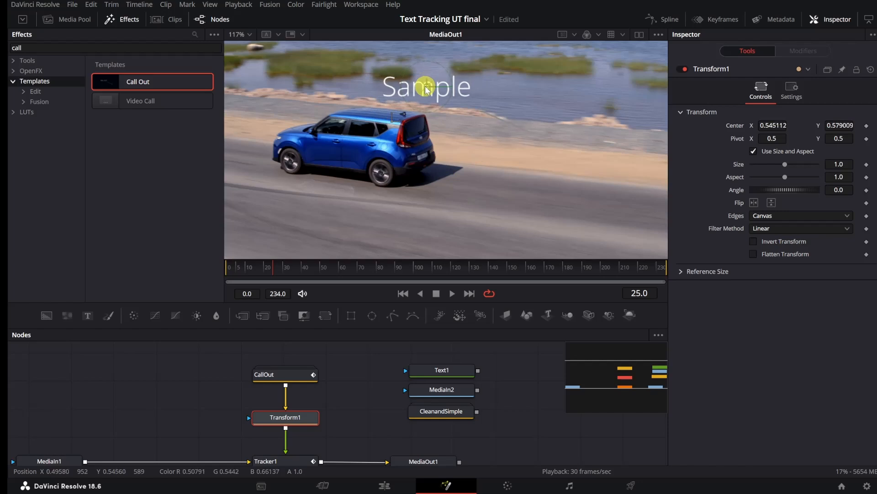
pyautogui.moveTo(390, 271); pyautogui.dragTo(416, 273)
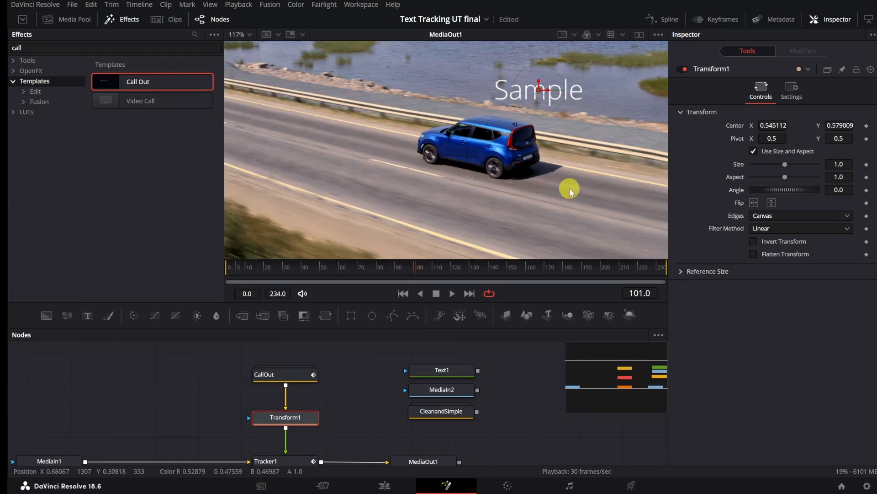
# Step: Set the CallOut text's font to Impact and its tracking to about 1.071
pyautogui.click(295, 374)
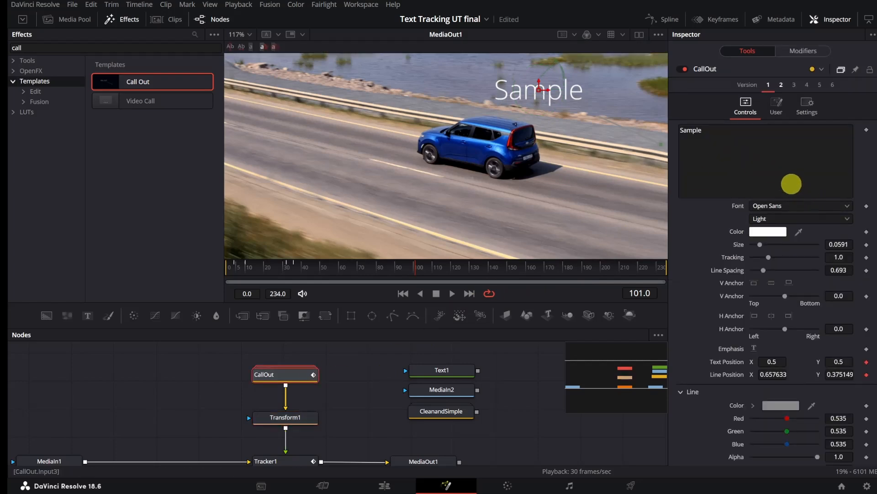
pyautogui.click(805, 206)
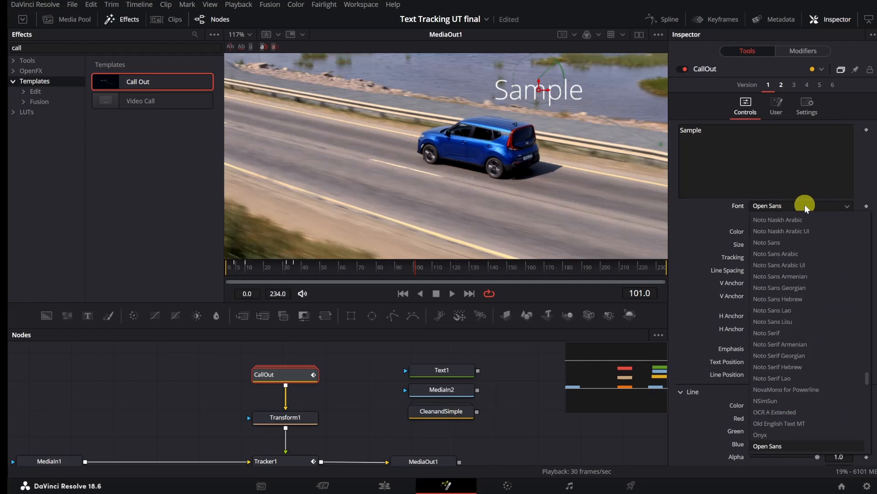
pyautogui.write('im')
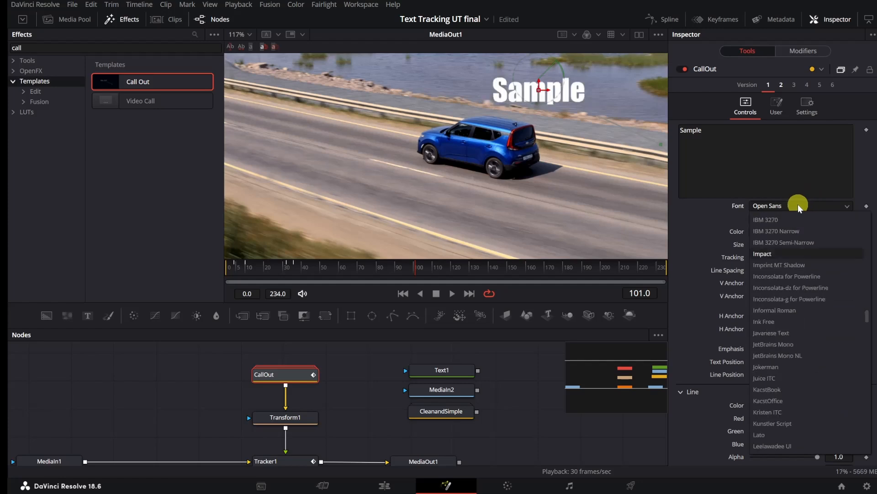
pyautogui.press('Return')
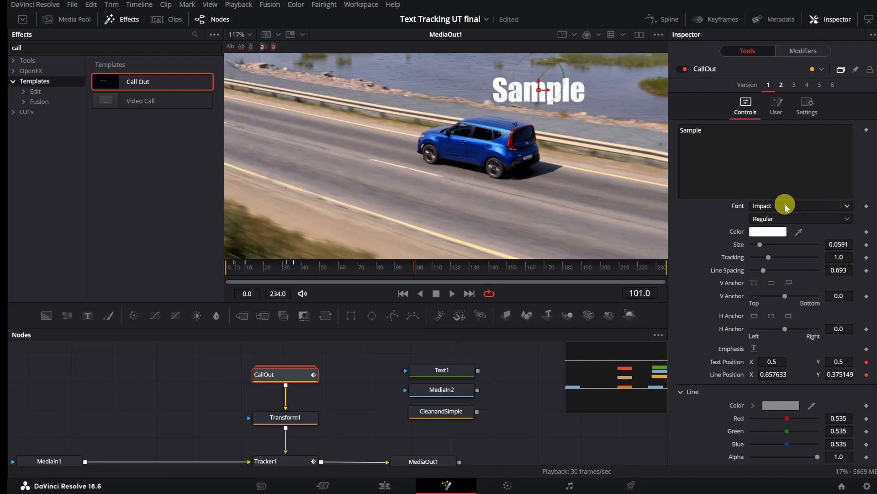
pyautogui.moveTo(770, 258); pyautogui.dragTo(770, 259)
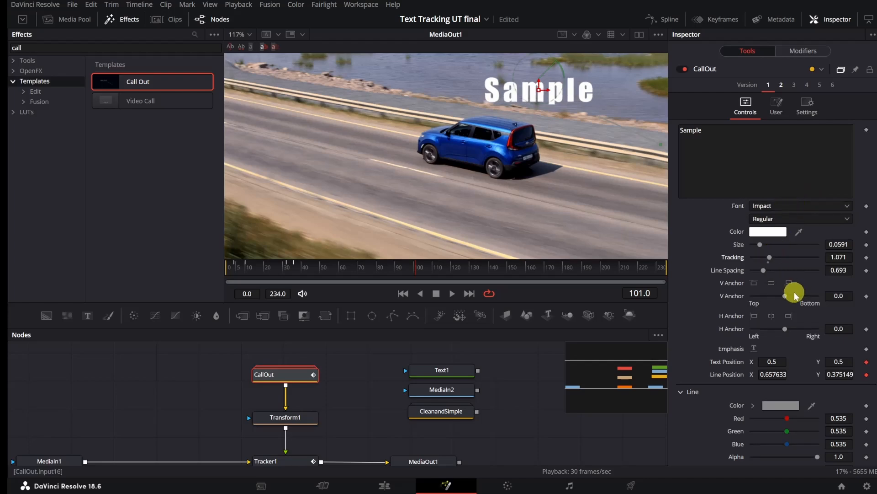
# Step: Color the callout's line white (#ffffff) and move its end point onto the car's rear, to line position about 0.46, 0.383
pyautogui.click(783, 407)
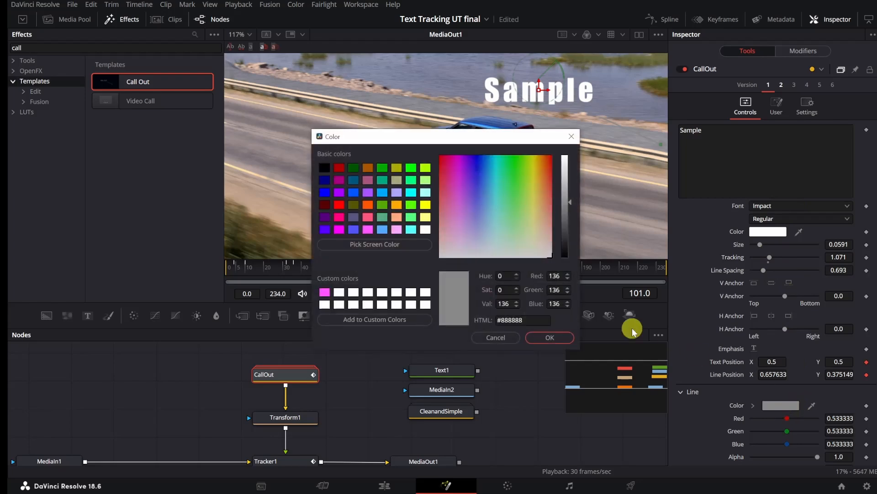
pyautogui.click(425, 229)
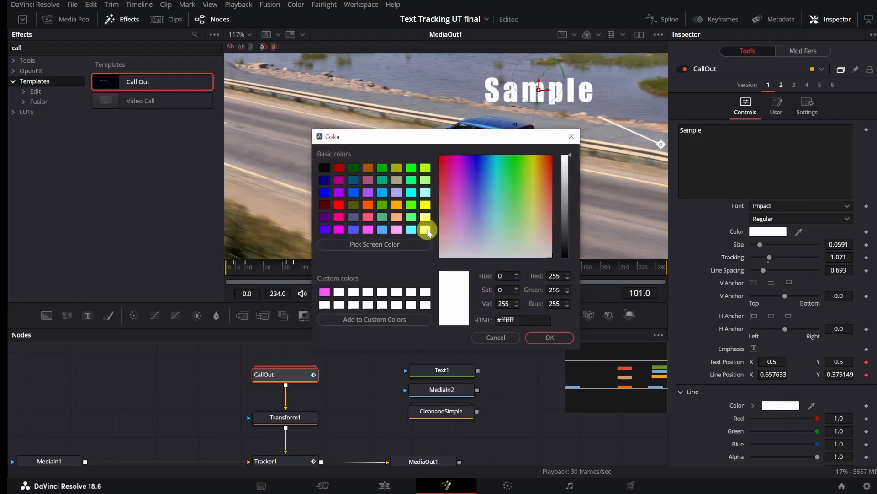
pyautogui.click(551, 338)
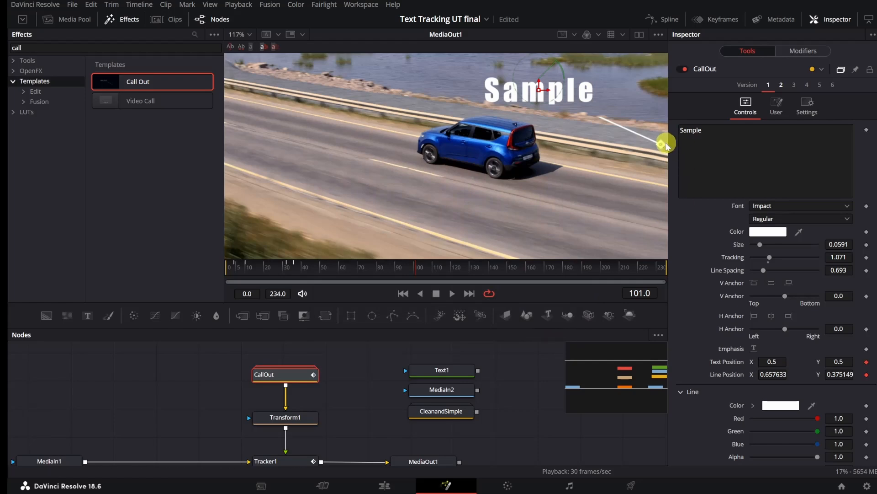
pyautogui.moveTo(661, 145); pyautogui.dragTo(513, 143)
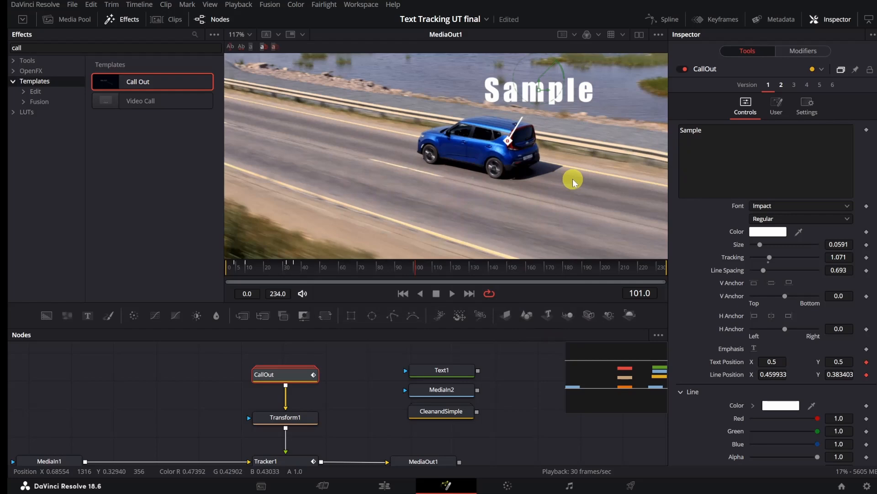
# Step: Return to the Edit page and play back the Video 4 Tracked Text section to check the callout's tracking
pyautogui.scroll(-4, 575, 182)
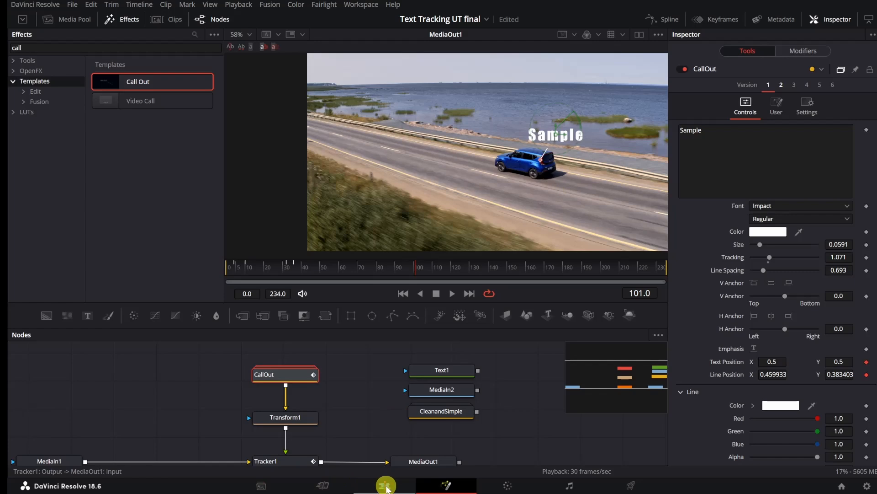
pyautogui.click(383, 486)
pyautogui.moveTo(459, 254); pyautogui.dragTo(388, 251)
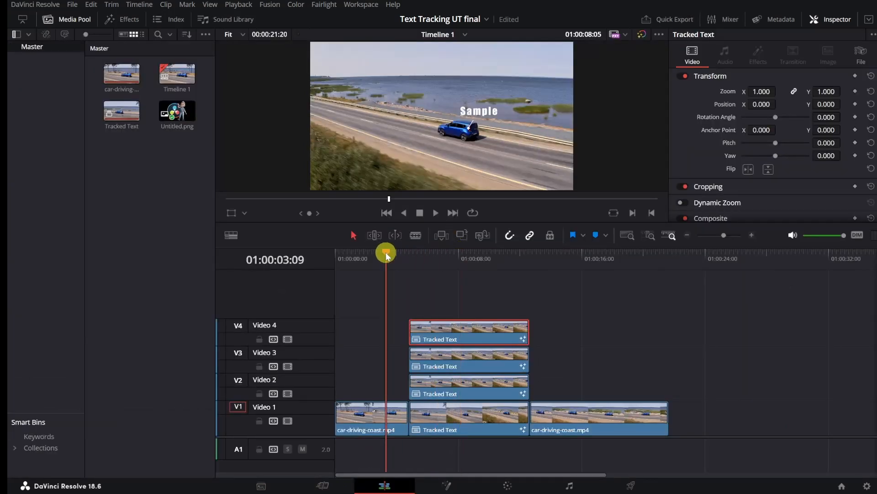
pyautogui.click(435, 213)
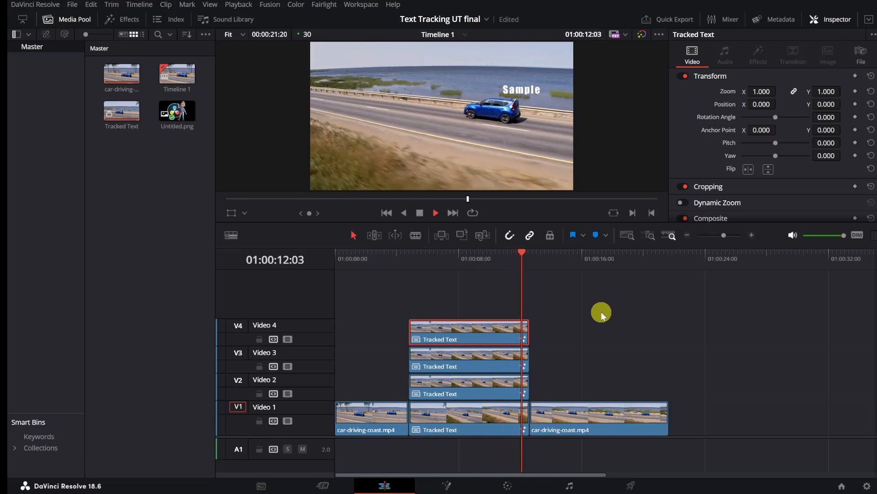
pyautogui.click(419, 213)
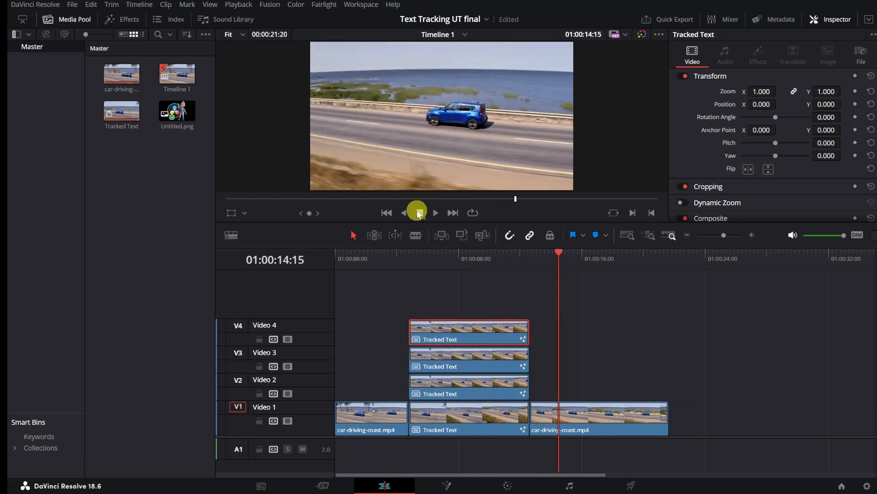